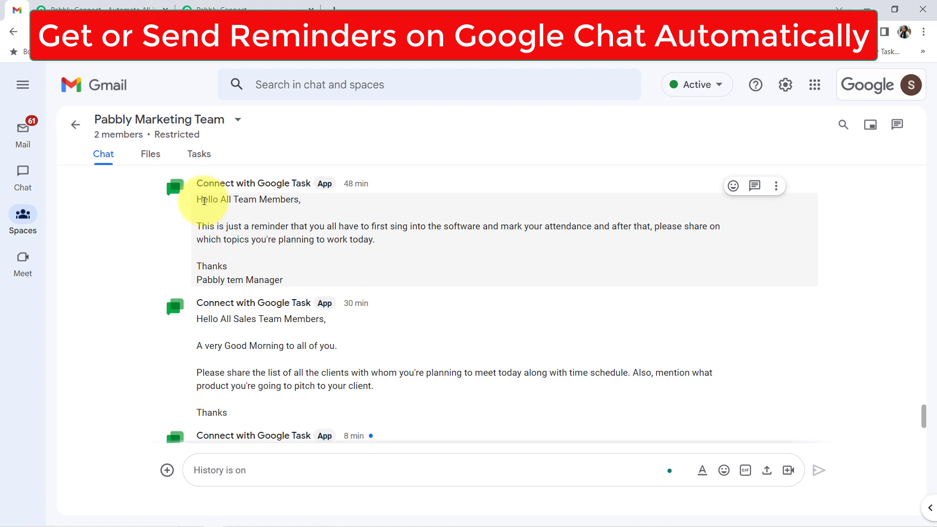
Select the full text of the first reminder message in the Pabbly Marketing Team space
drag(204, 200, 264, 280)
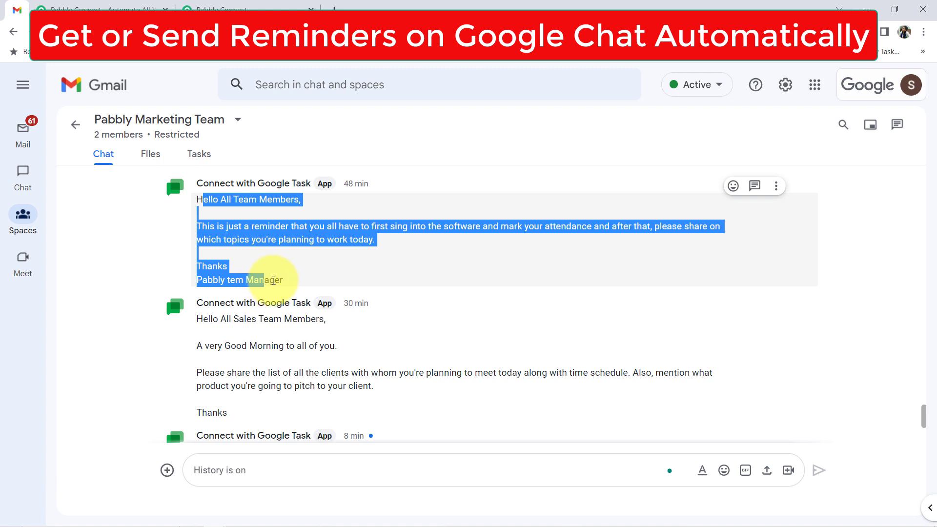
click(243, 236)
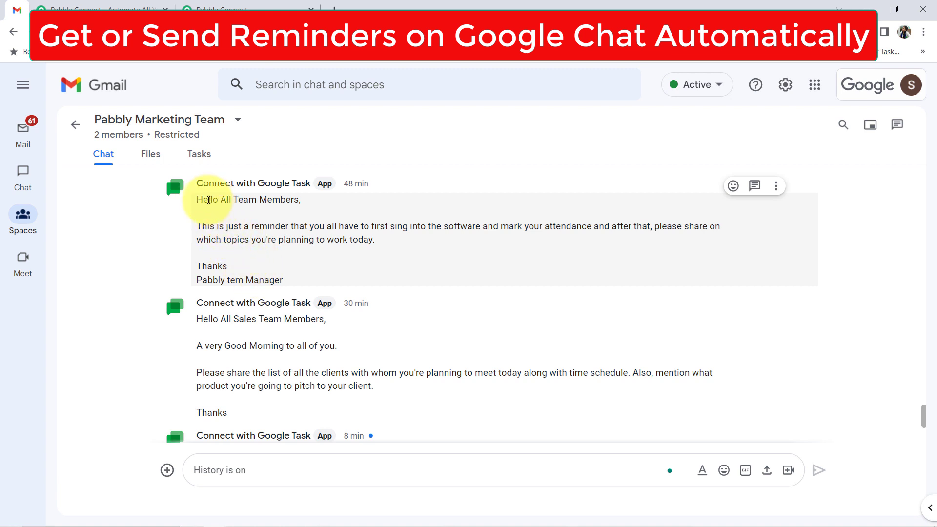
drag(211, 200, 281, 277)
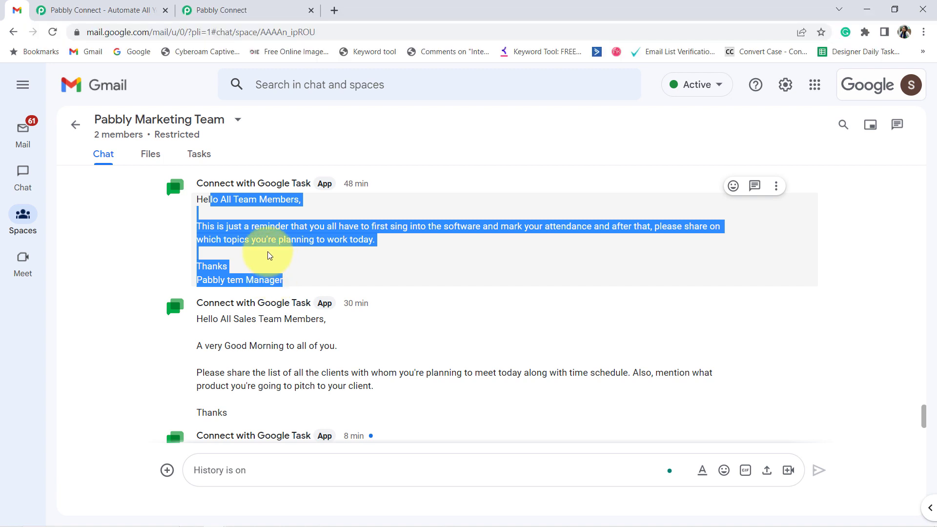
click(234, 10)
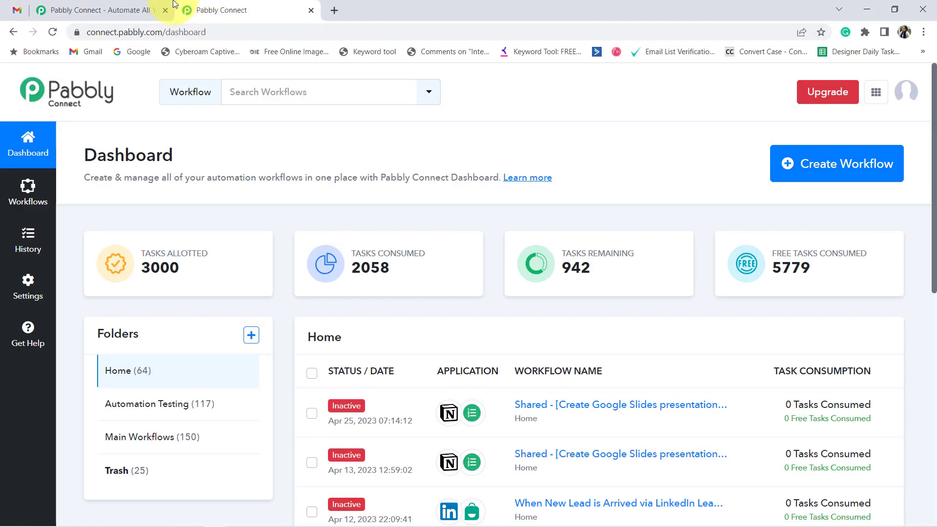
click(98, 10)
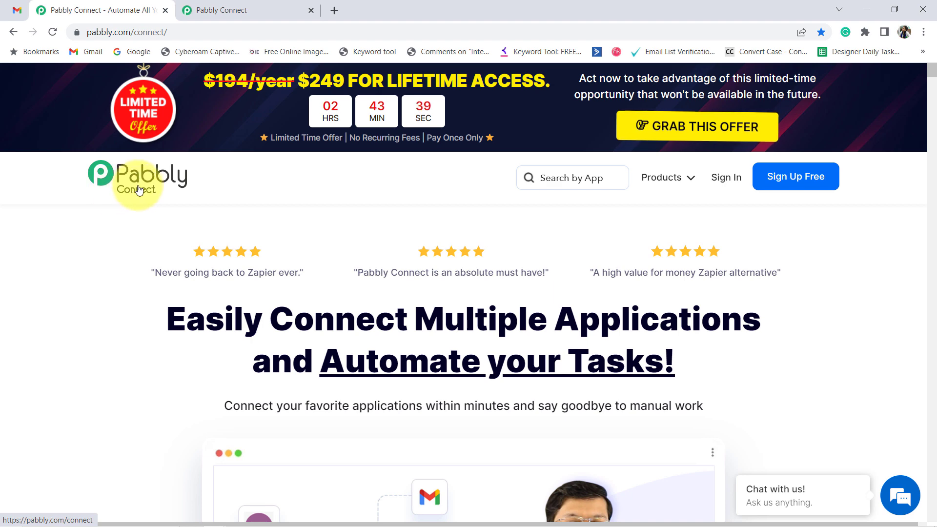
click(257, 7)
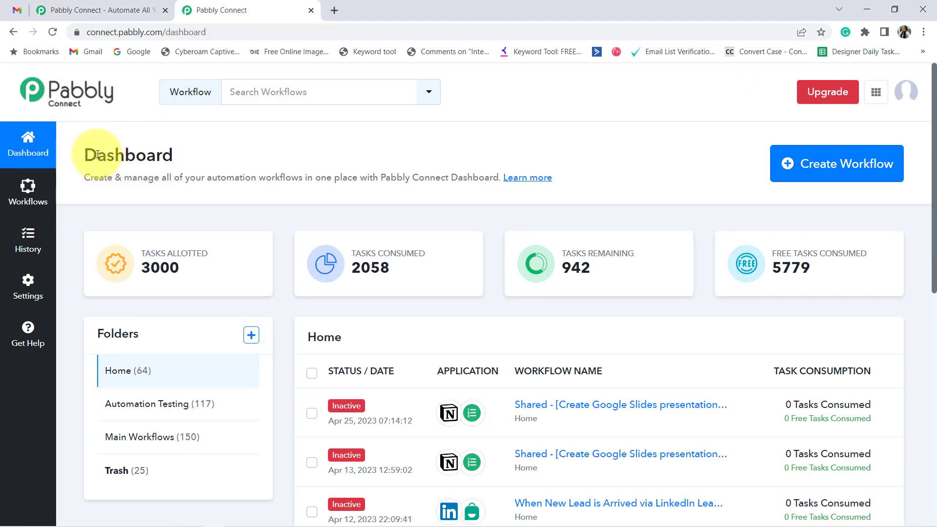
drag(97, 155, 226, 177)
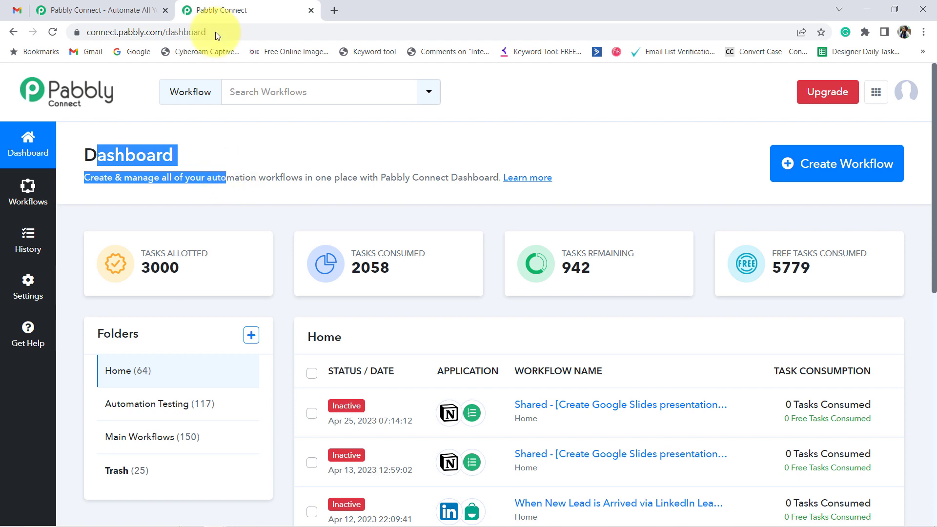
click(142, 10)
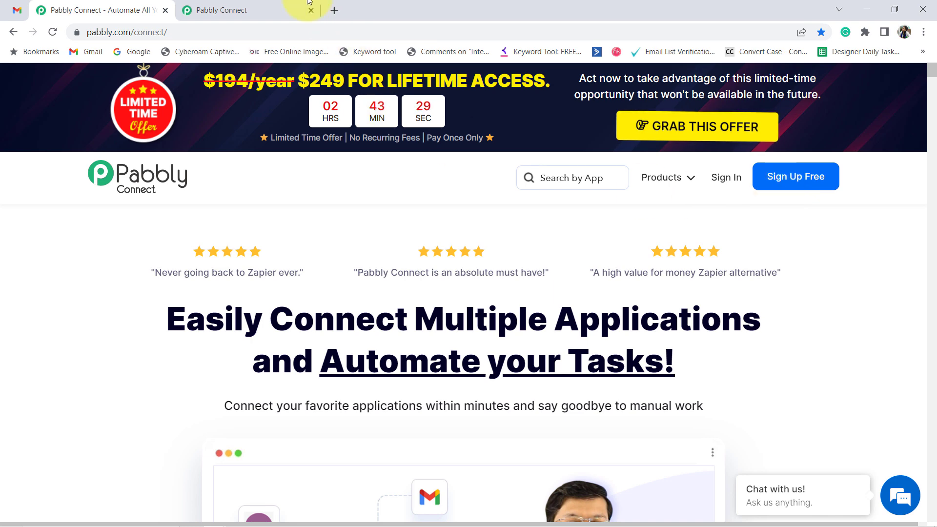
click(246, 6)
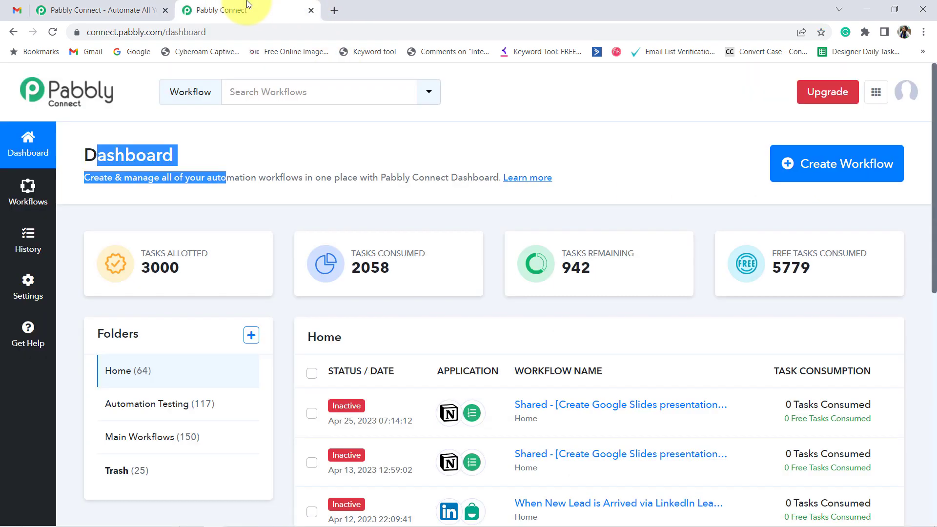
click(166, 155)
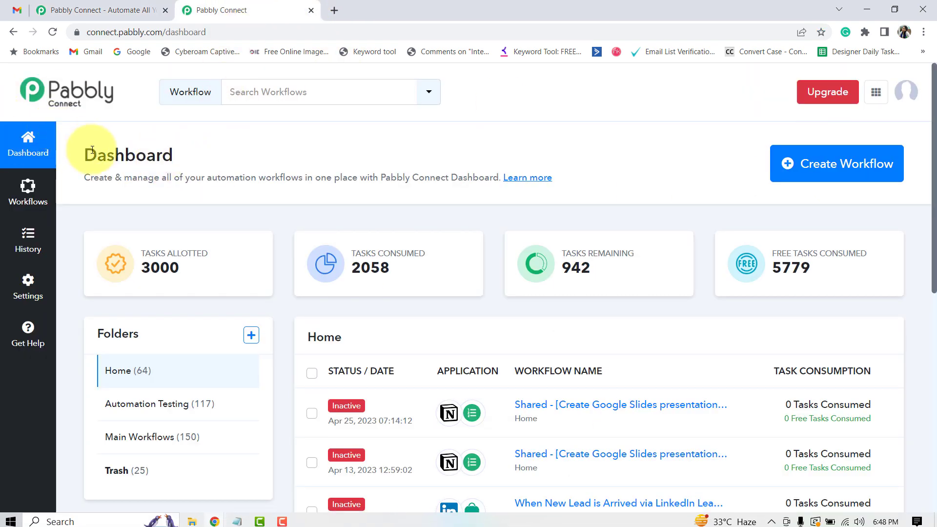
Create a new workflow titled 'Automatically Get Daily Reminders on Google Chat'
click(819, 179)
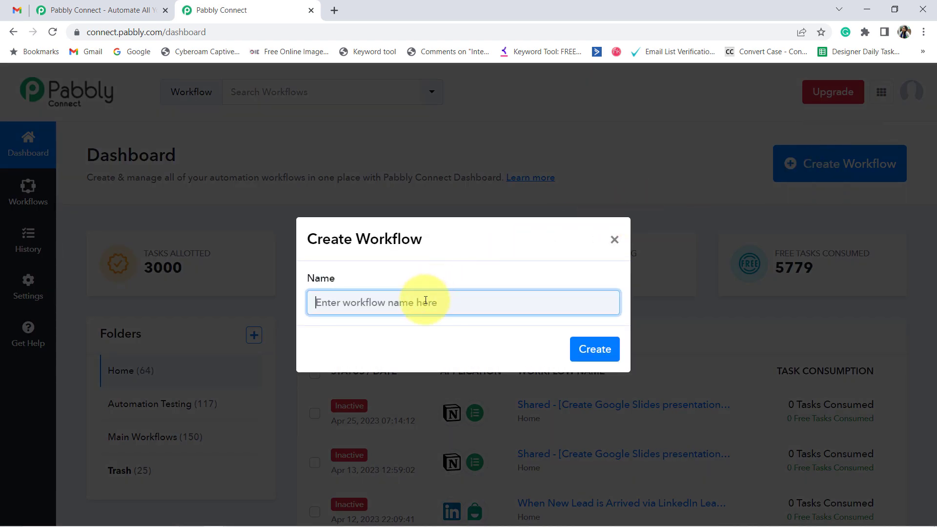
key(ctrl+v)
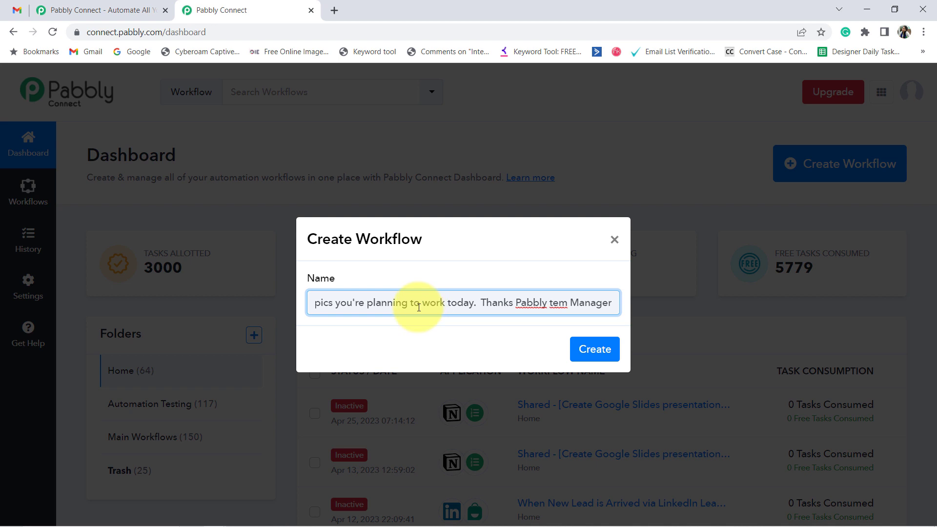
key(ctrl+z)
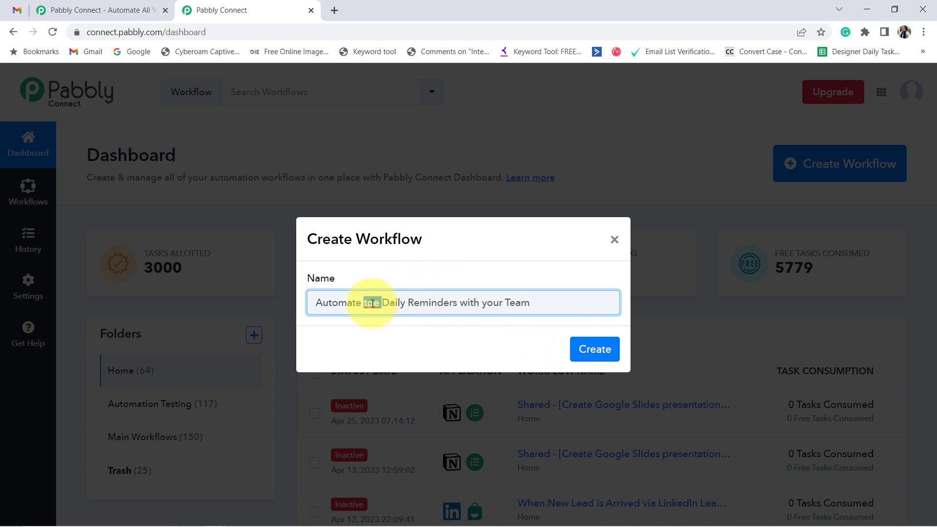
key(BackSpace)
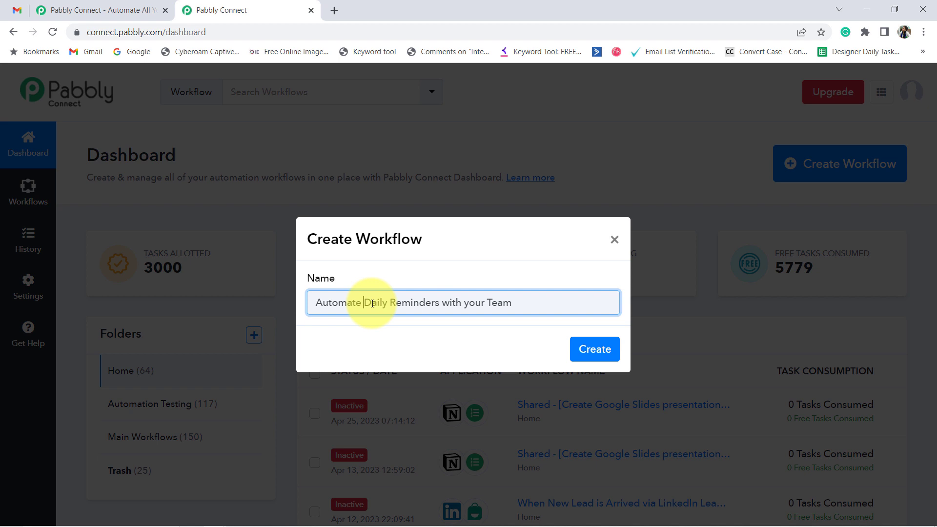
key(ctrl+a)
text(Automatically Get Daily Reminders on Google Chat)
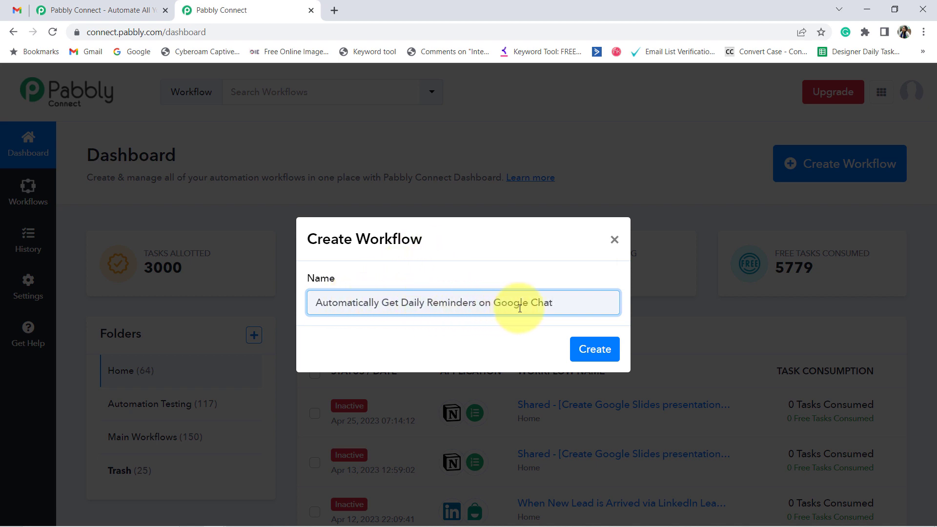
click(588, 355)
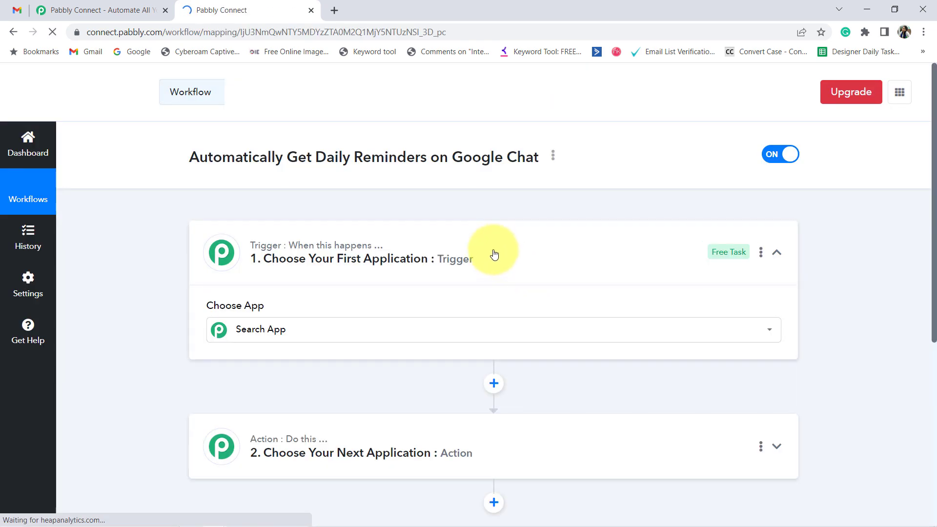
Filter the trigger step's app list with 'sched' to show Schedule
mouse_move(335, 246)
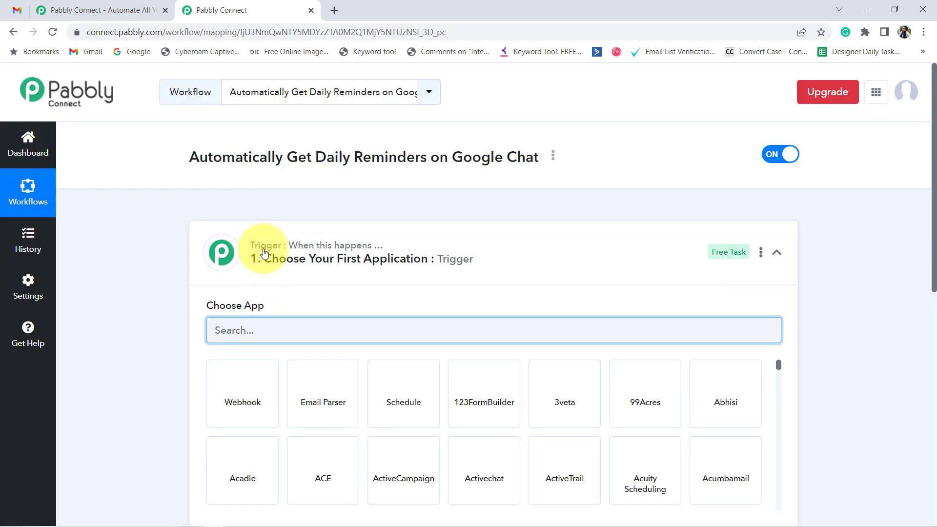
click(265, 253)
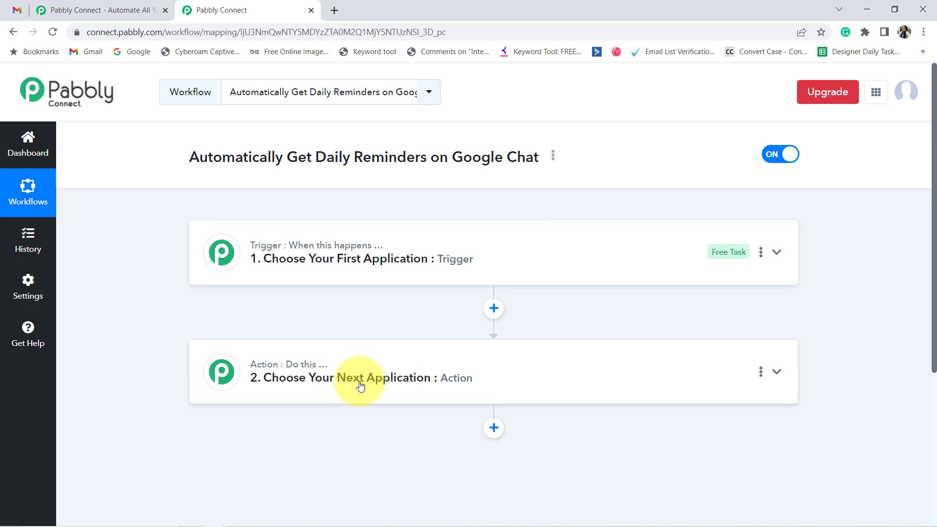
click(308, 252)
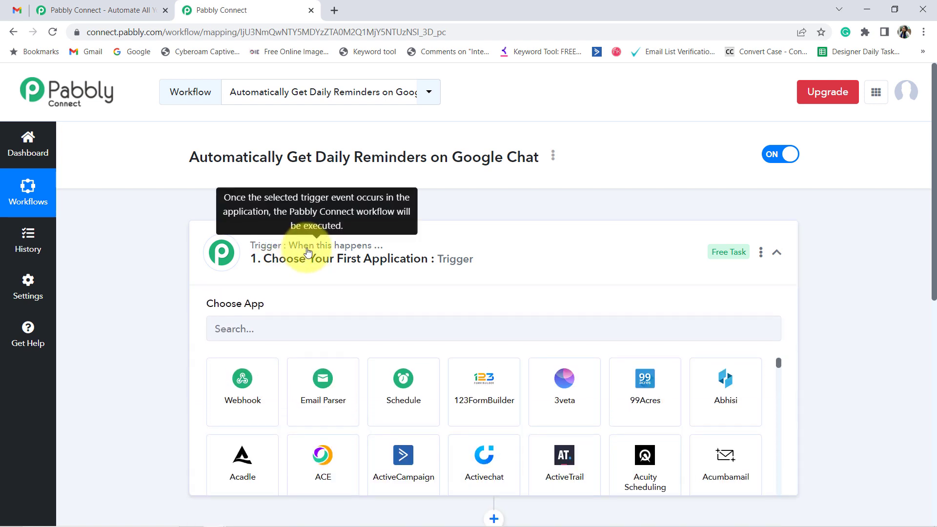
click(266, 328)
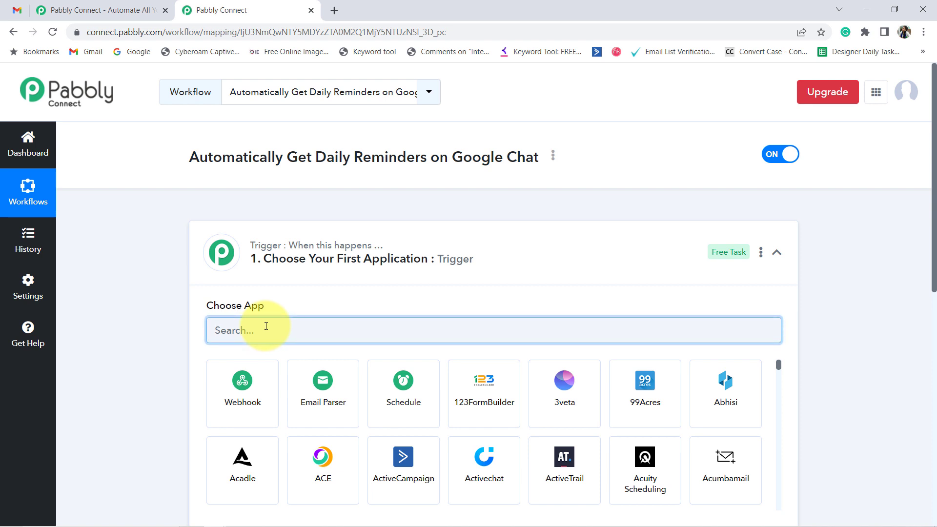
text(schedu)
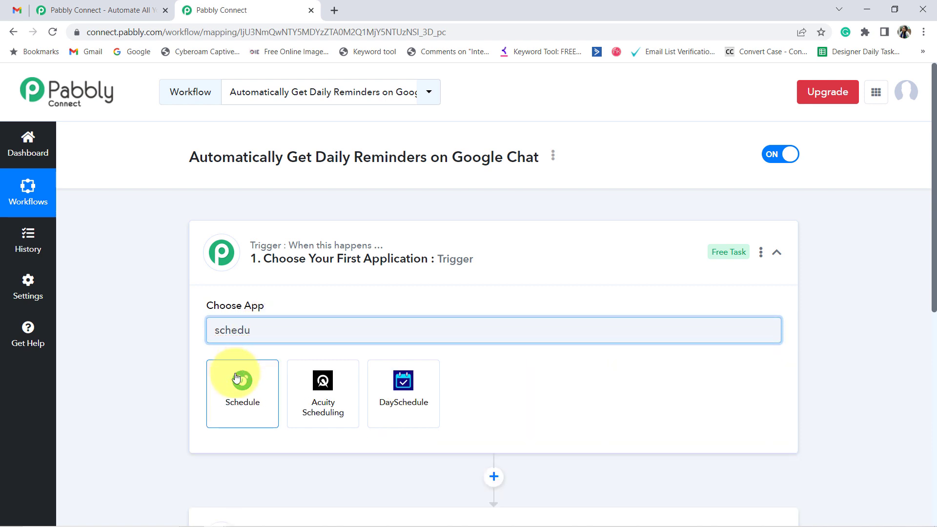
Use Schedule as the trigger app, running Every day
click(240, 380)
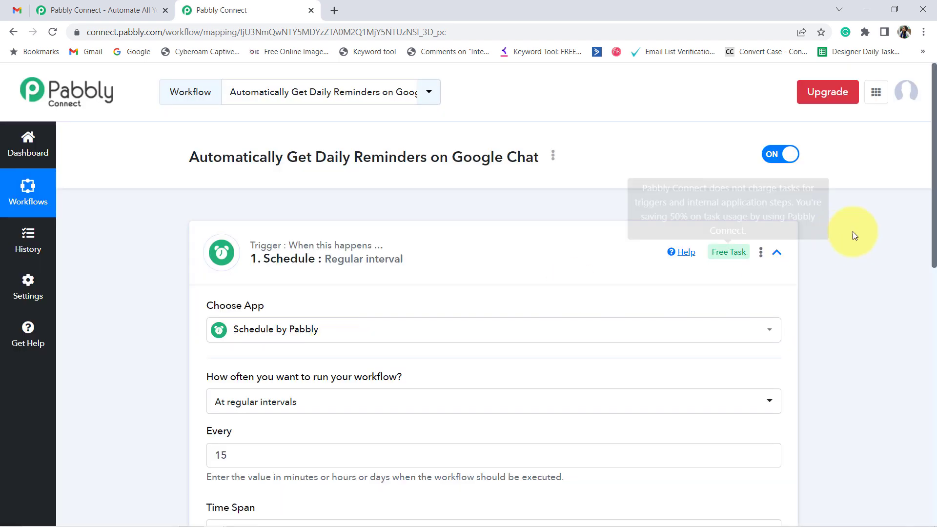
drag(935, 167, 936, 252)
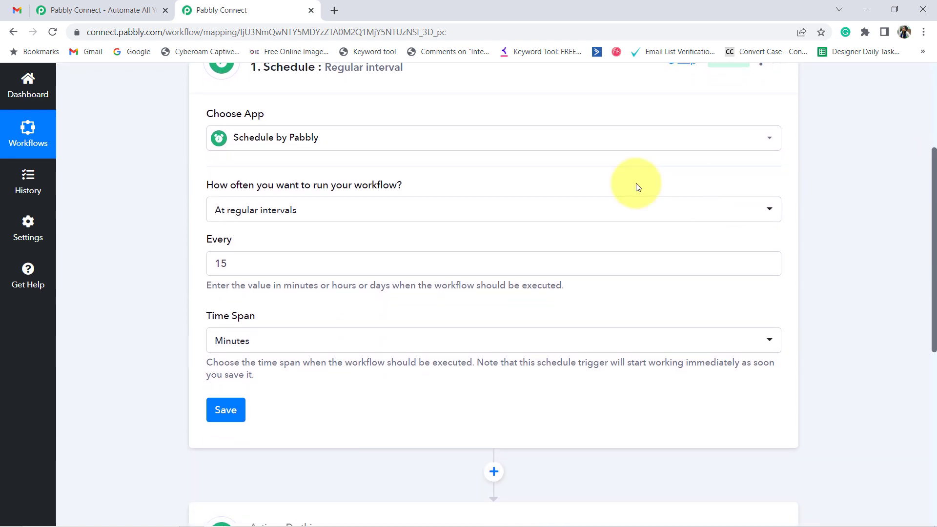
mouse_move(223, 189)
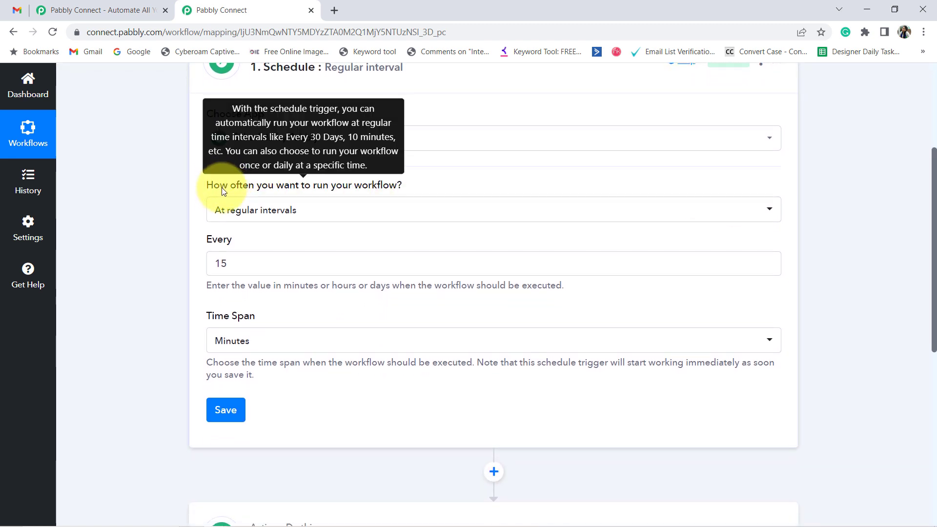
click(279, 213)
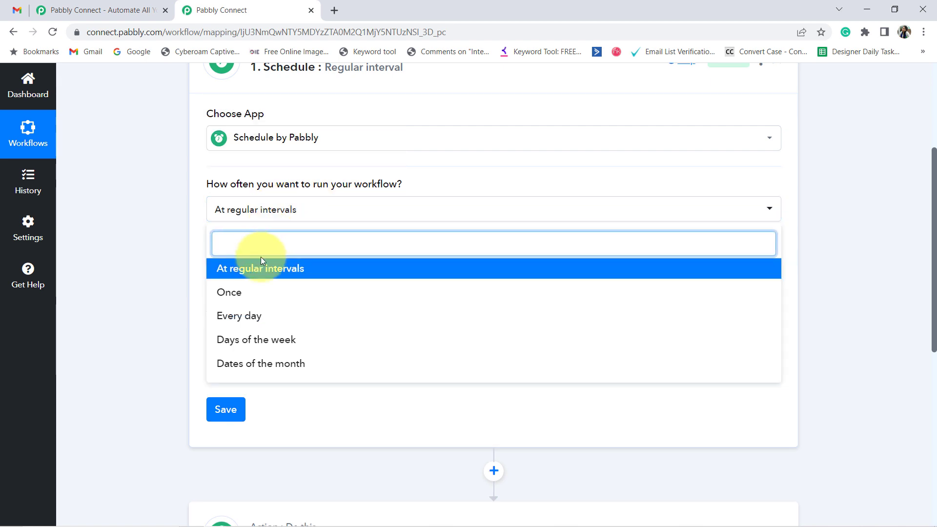
click(247, 315)
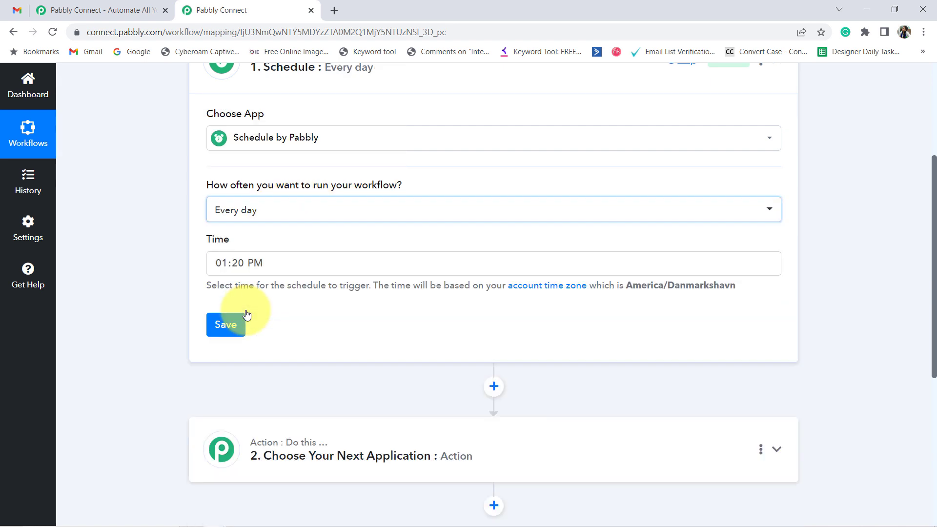
click(232, 215)
click(227, 315)
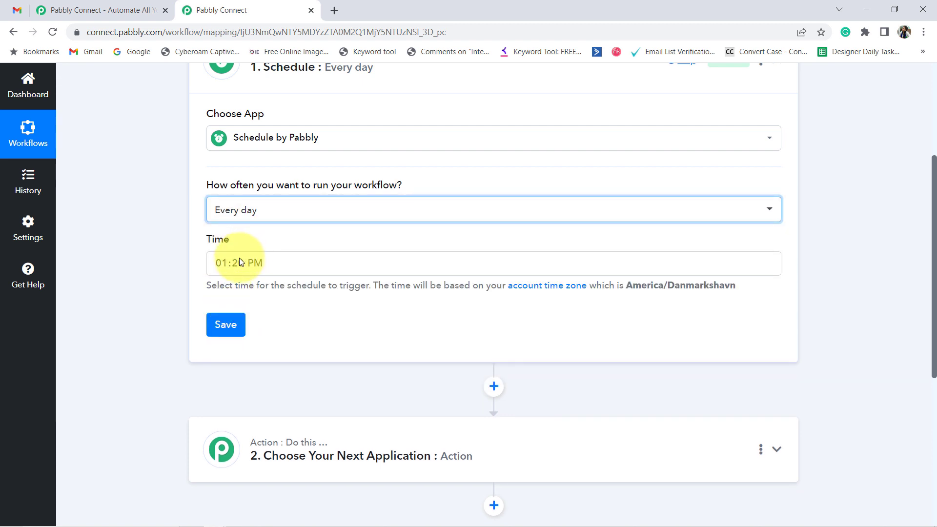
Set the daily run time to 05:25 PM and save the trigger
click(238, 275)
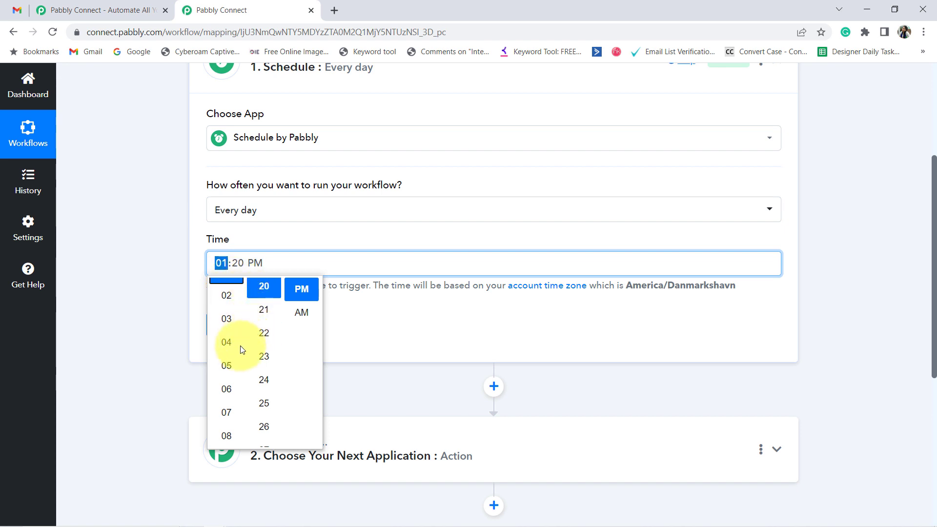
click(234, 370)
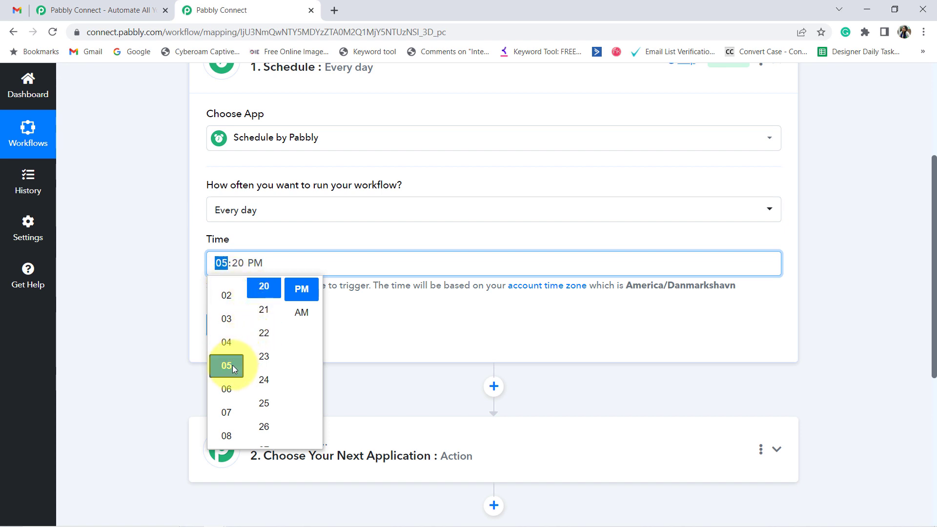
click(264, 405)
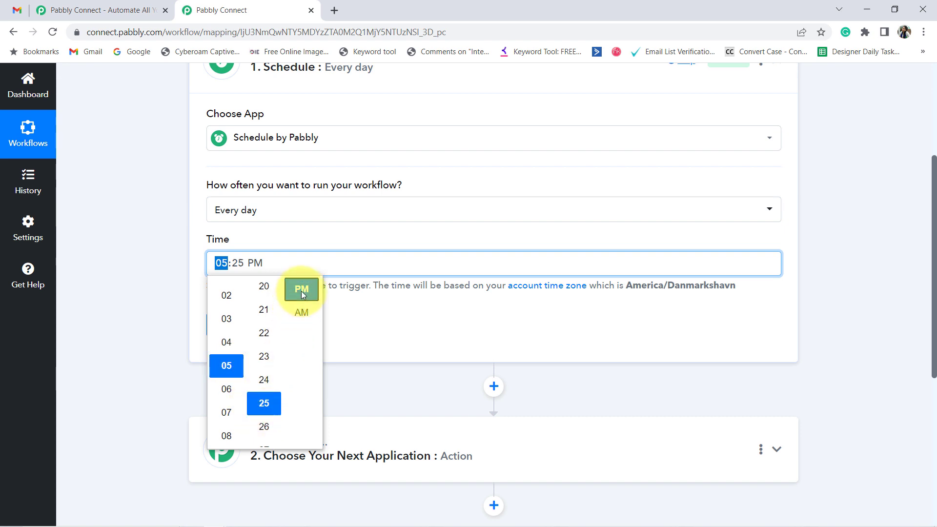
click(158, 296)
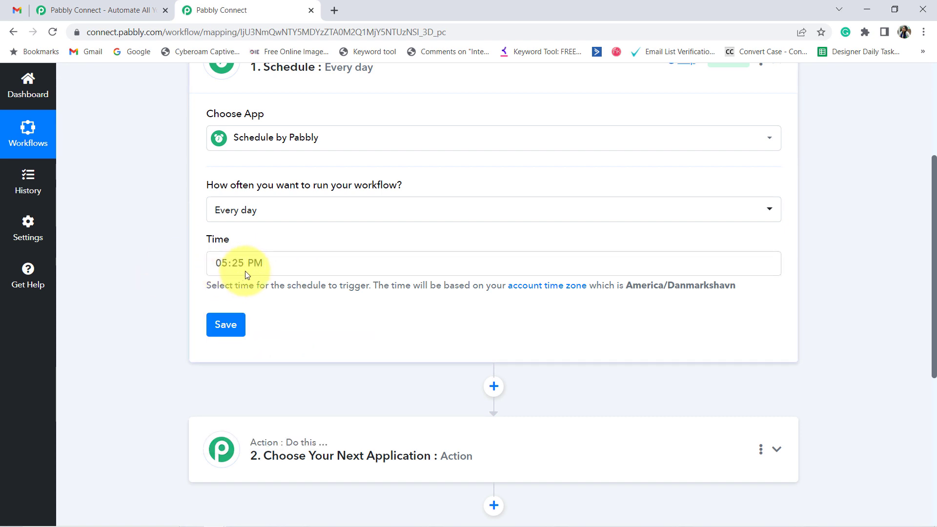
click(227, 326)
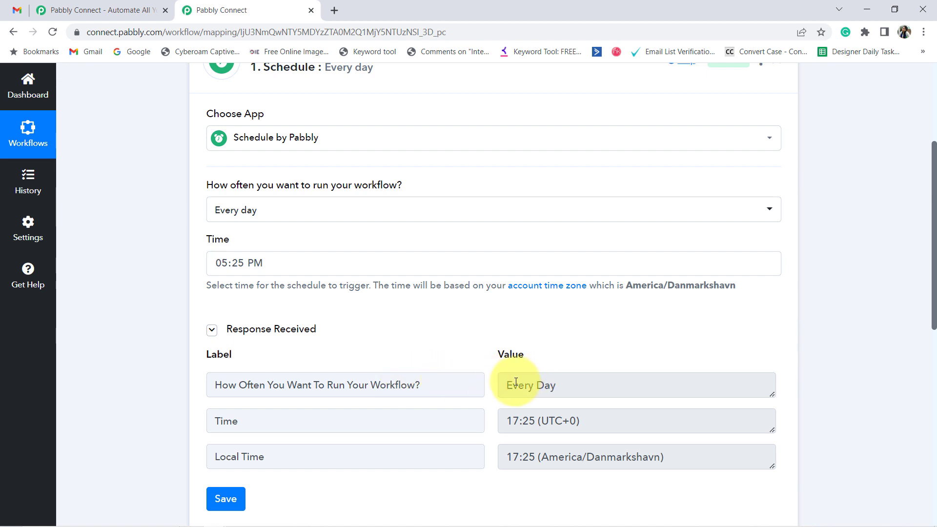
drag(510, 385, 568, 389)
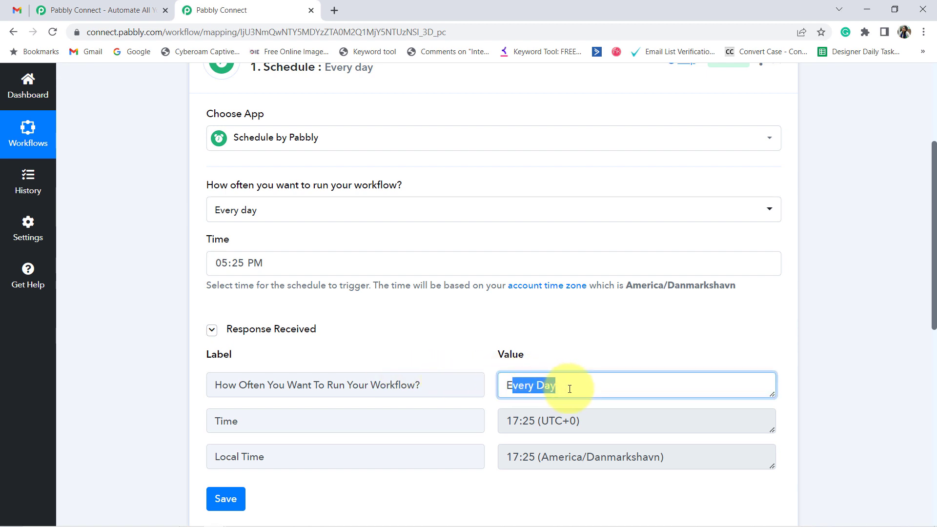
drag(935, 149, 908, 330)
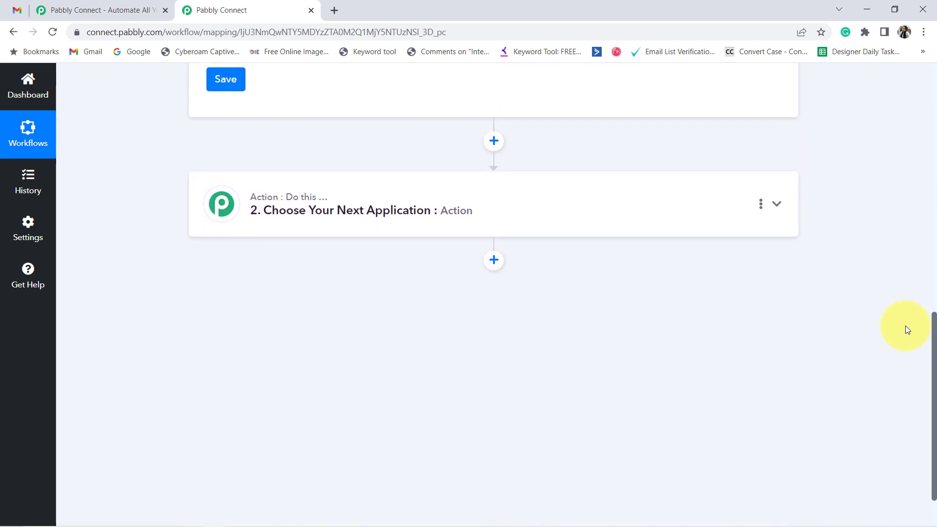
Set the action to Google Chat Hangout with the Create Message event, and connect it
click(329, 215)
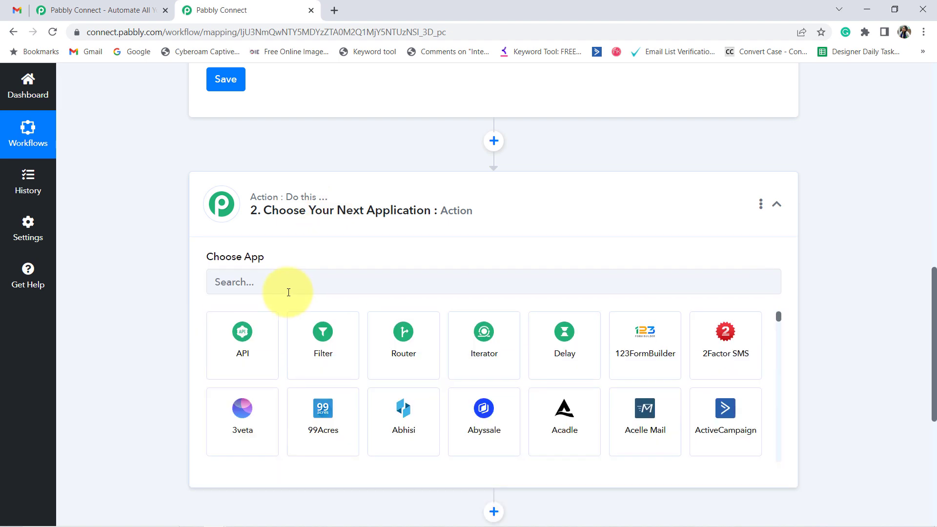
click(268, 284)
text(google ch)
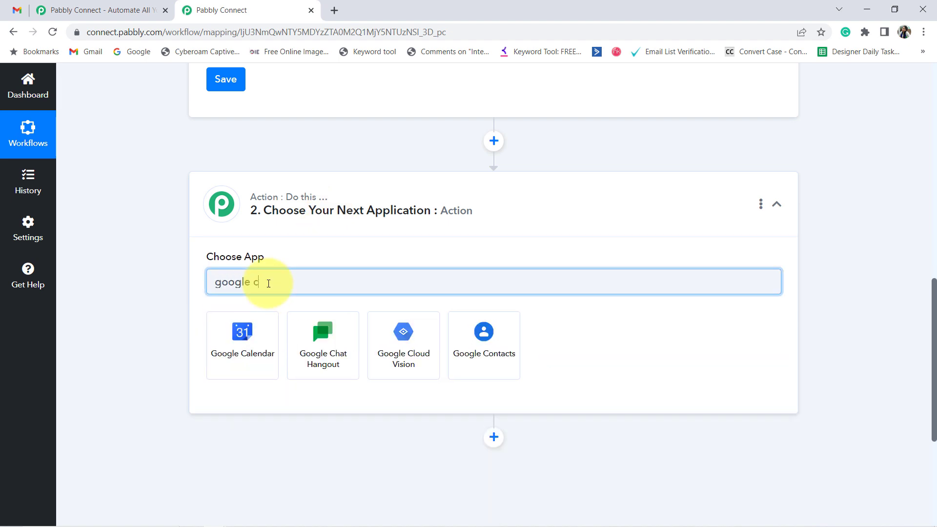
click(234, 327)
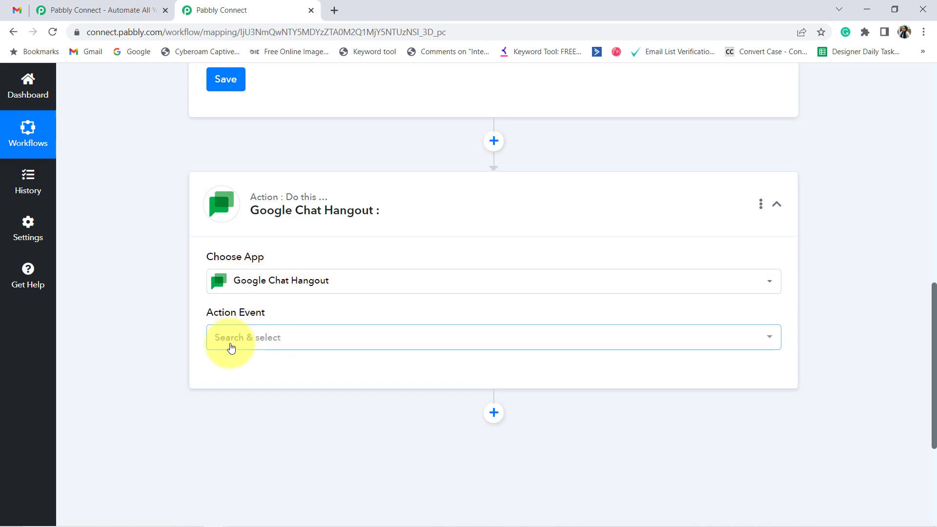
click(222, 342)
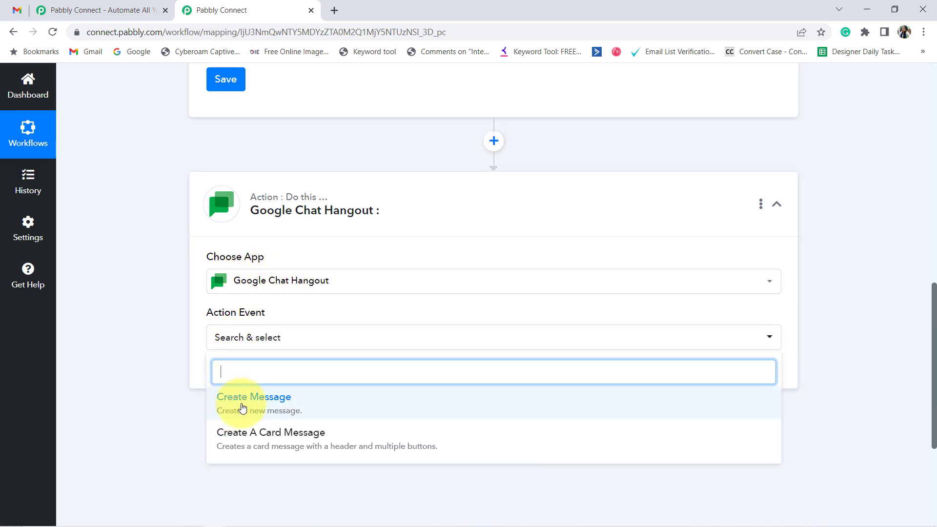
click(240, 408)
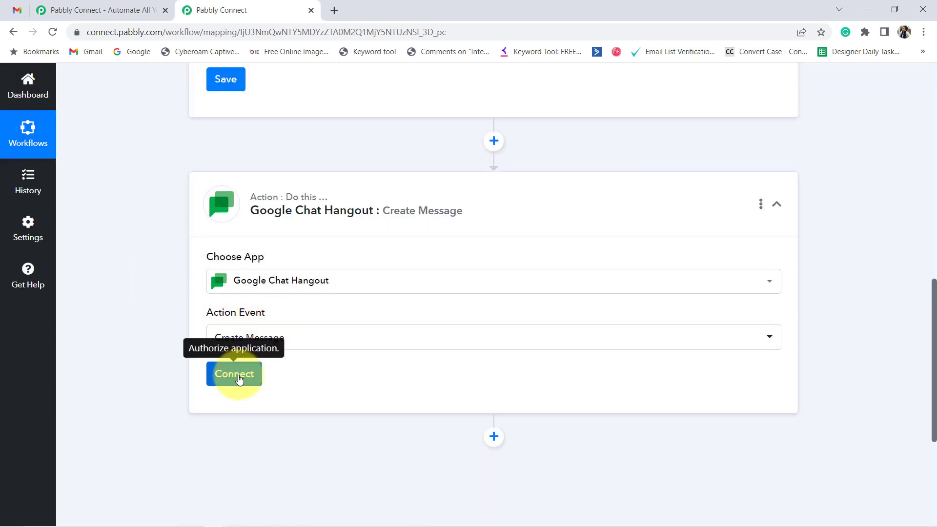
click(239, 377)
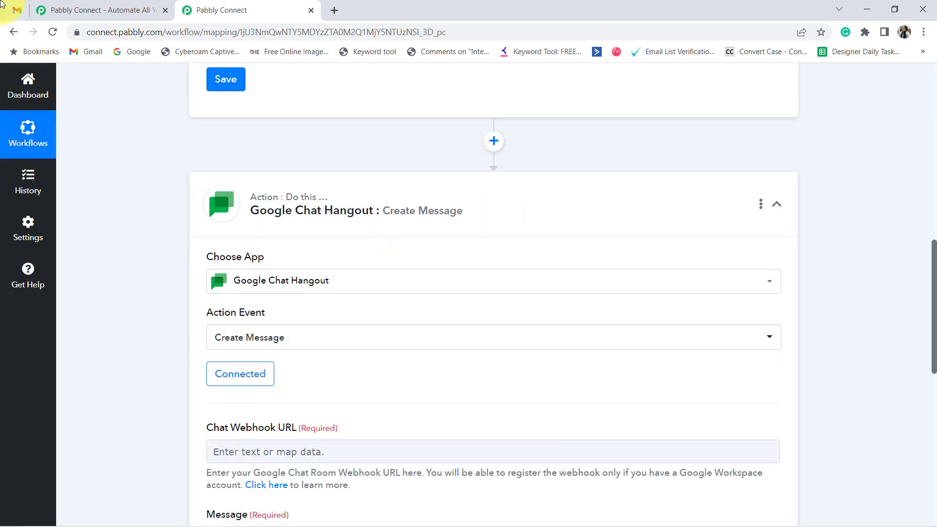
Locate the 'Click here' help link under the Chat Webhook URL field and bring up its link menu
click(16, 7)
click(210, 9)
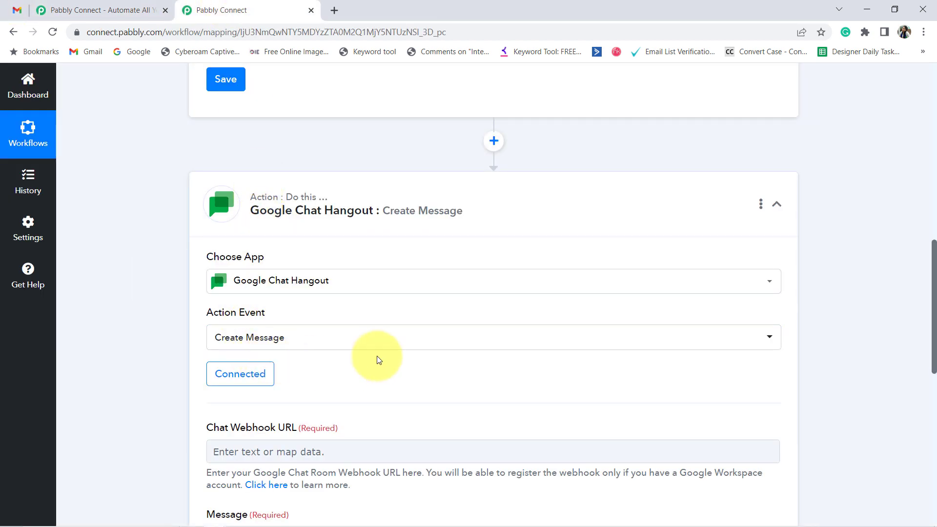
drag(935, 259, 935, 330)
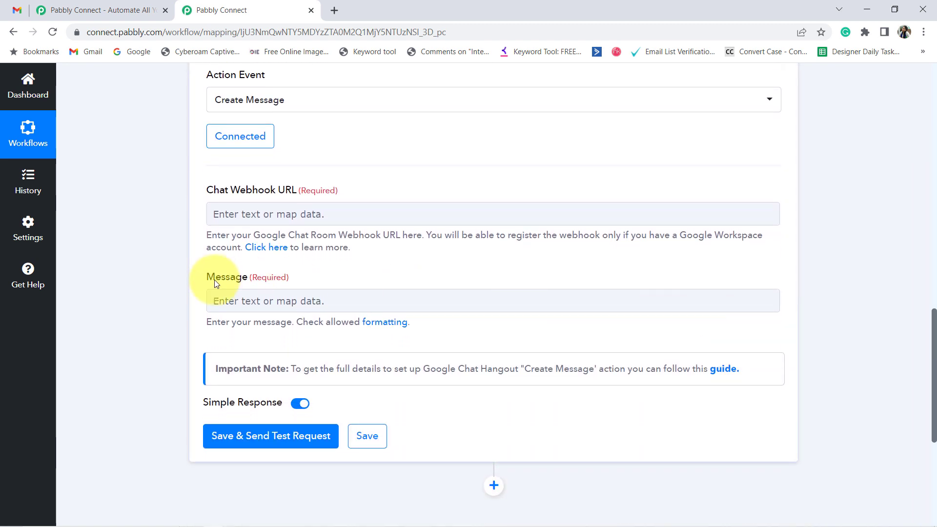
drag(215, 281, 274, 278)
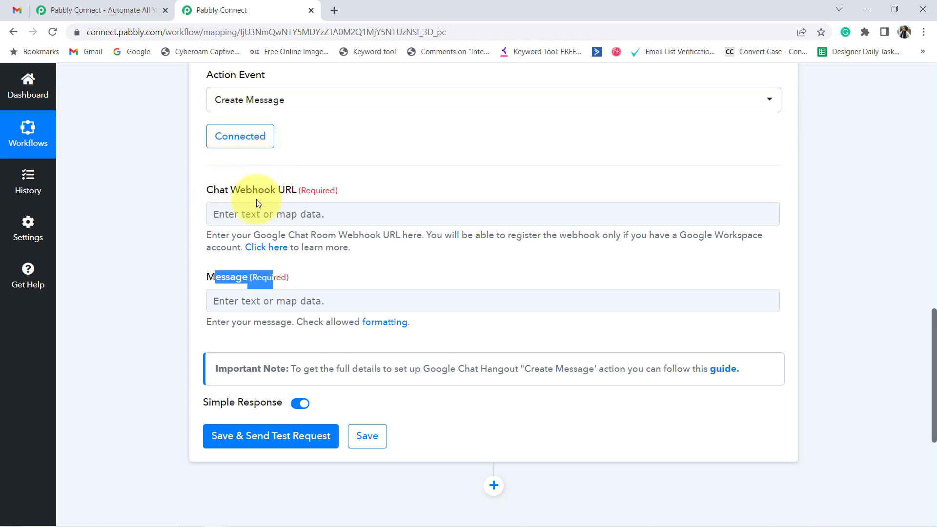
drag(215, 239, 336, 250)
click(335, 249)
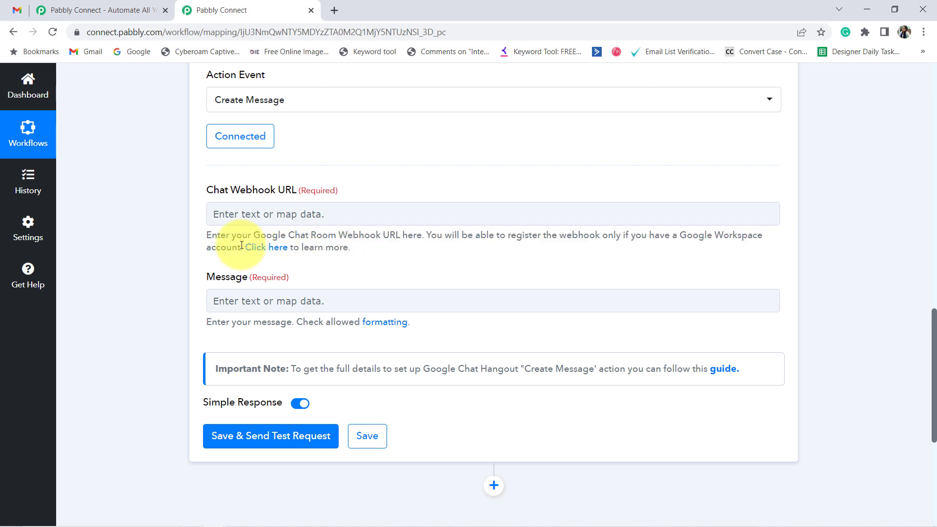
right_click(257, 251)
Open the webhook setup help article in a new tab, then go back to Google Chat
click(268, 258)
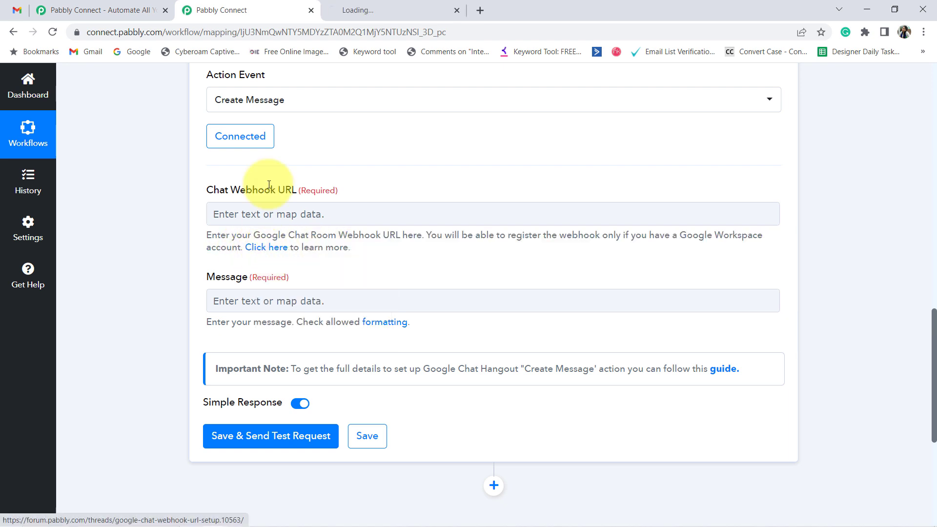
click(387, 6)
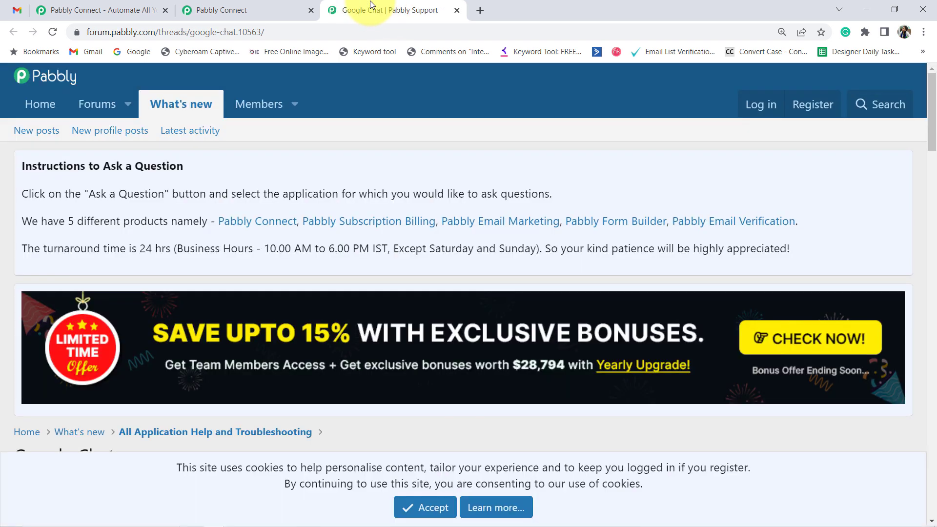
click(16, 10)
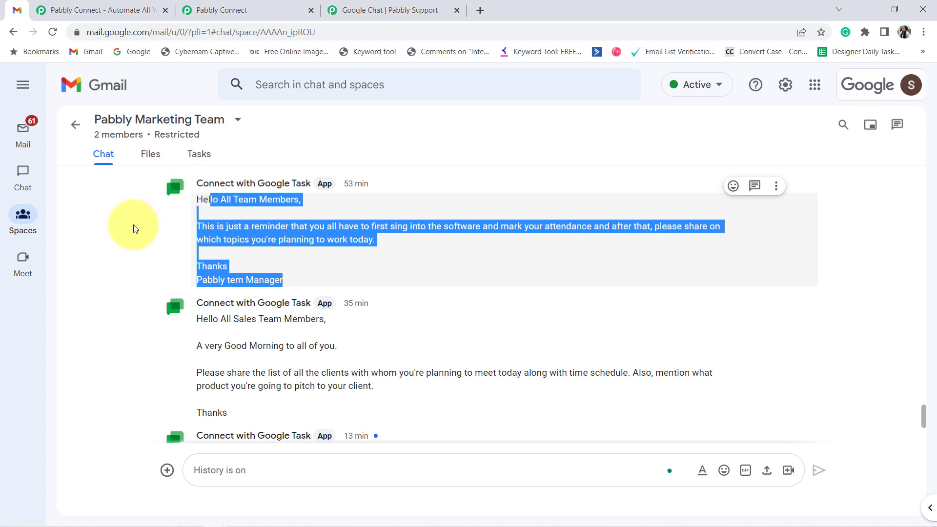
click(139, 205)
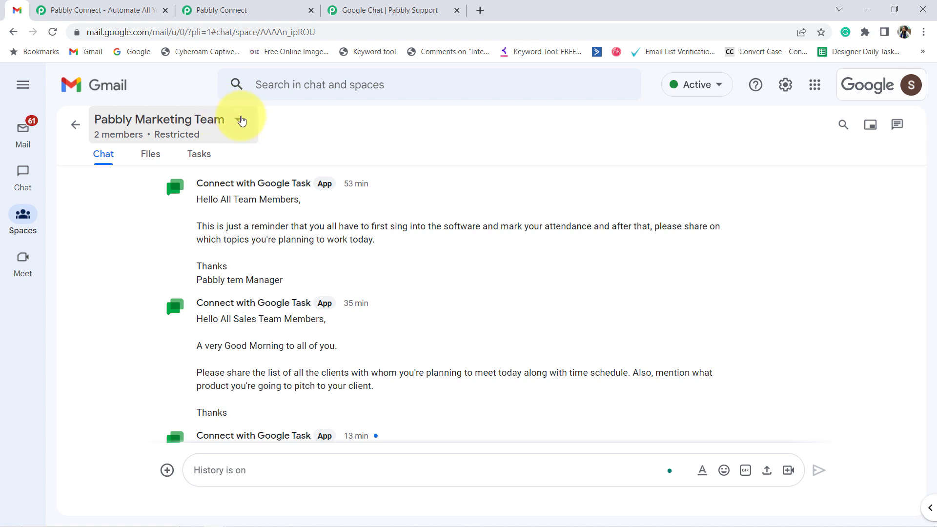
Open Manage webhooks for the Pabbly Marketing Team space via Apps & integrations
click(237, 127)
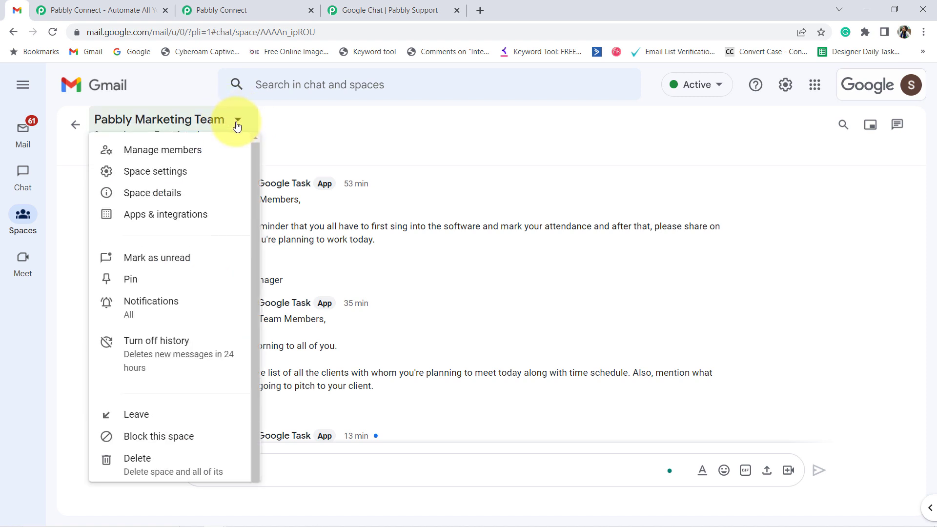
click(144, 226)
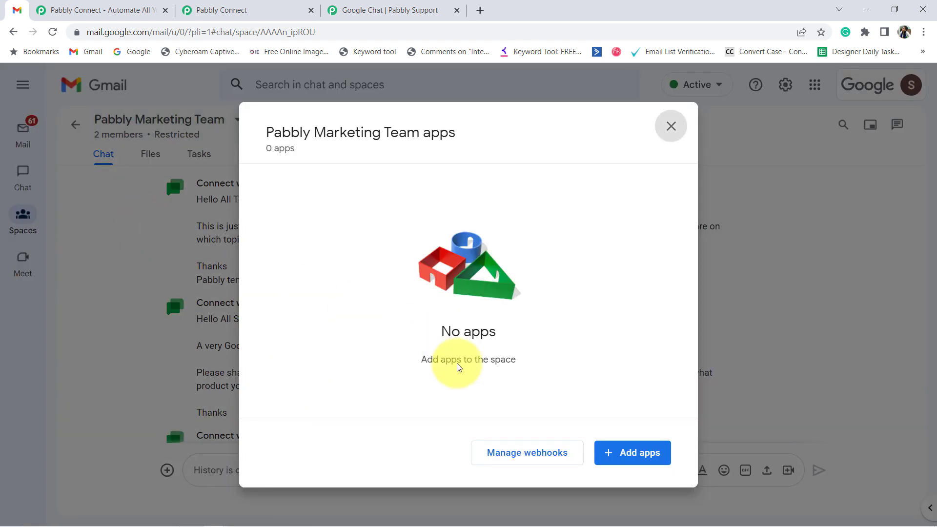
click(516, 458)
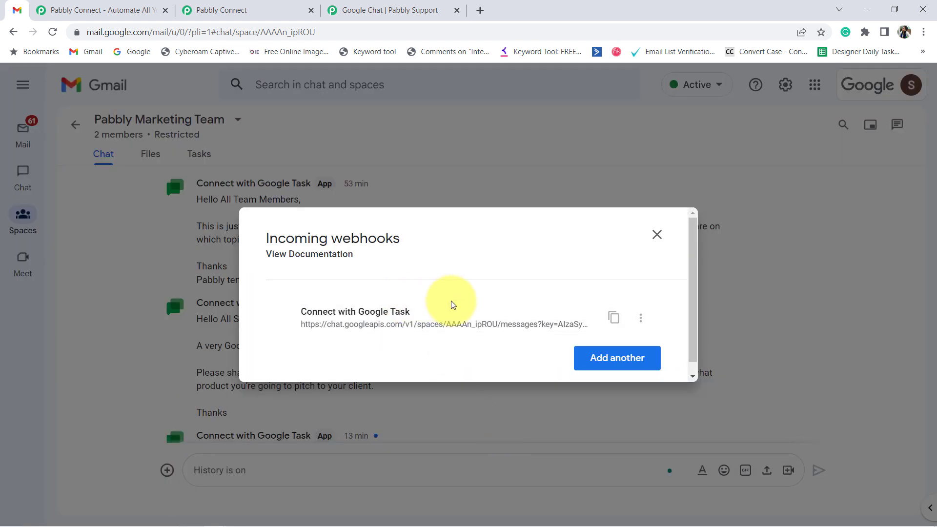
triple_click(376, 325)
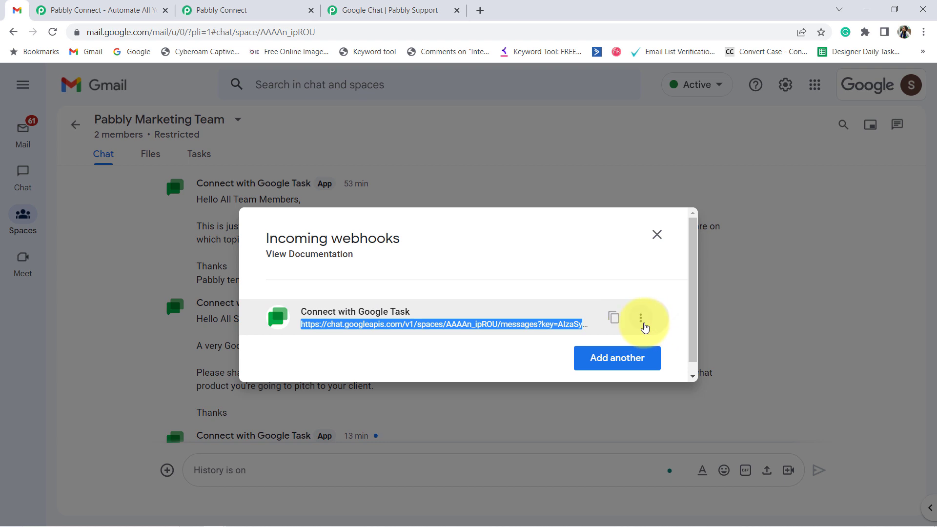
click(641, 318)
click(607, 353)
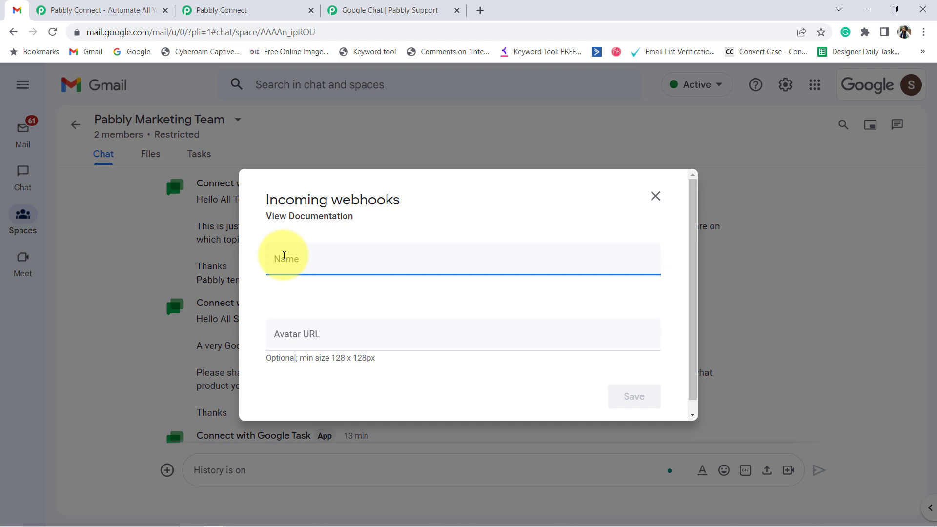
Start naming the new webhook and copy the avatar image URL from the help article
text(Reminders for Team)
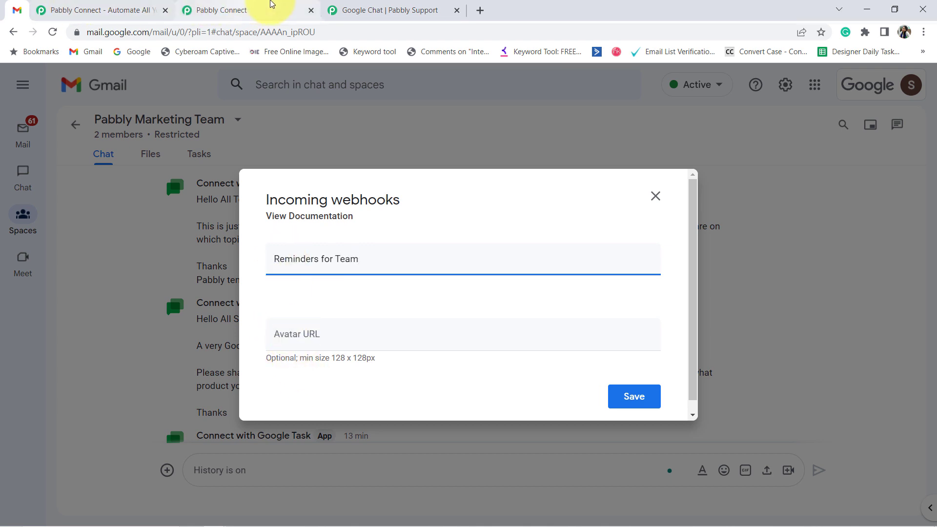
click(355, 6)
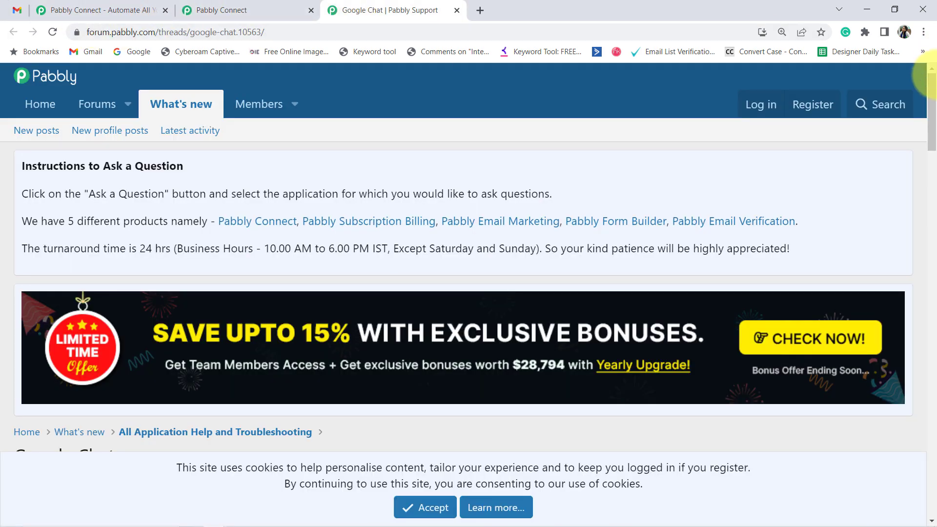
drag(931, 90, 936, 158)
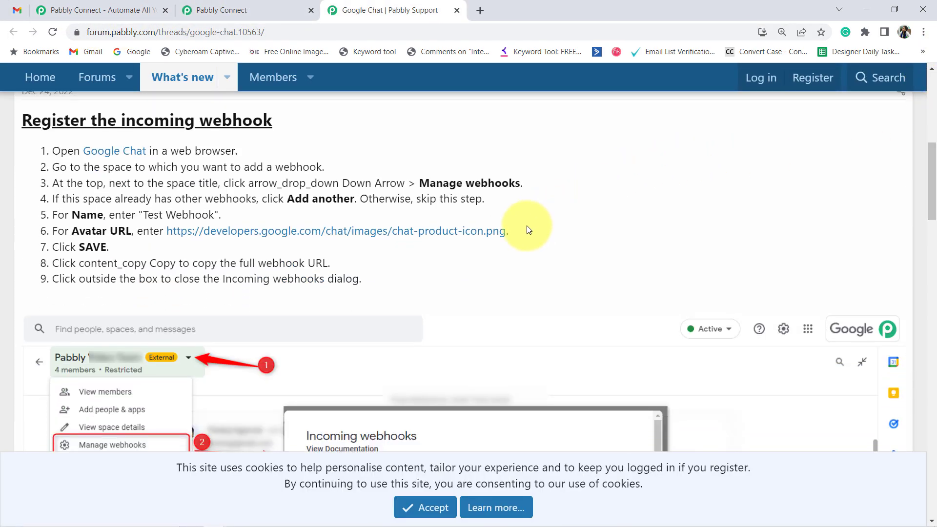
drag(510, 231, 167, 233)
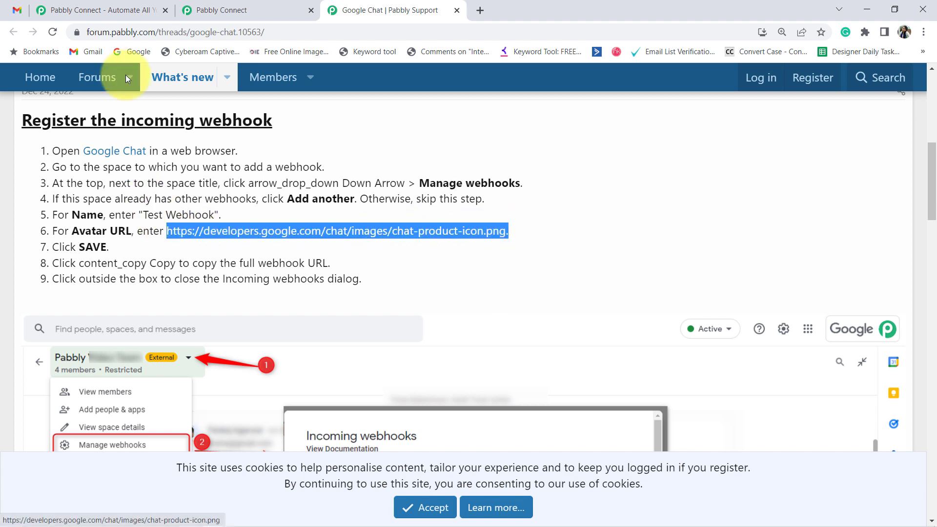
Paste the avatar URL, save the 'Reminders for Team' webhook, and copy its URL
click(18, 10)
click(295, 341)
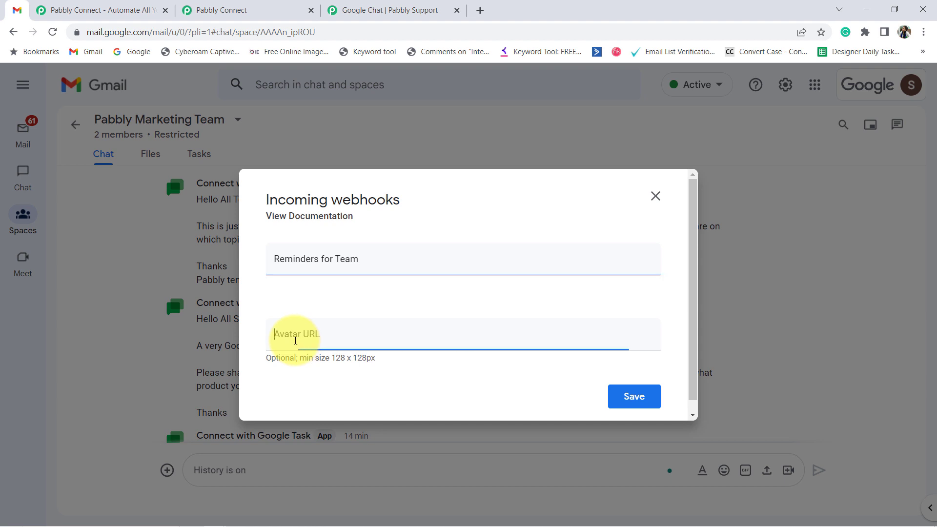
text(https://developers.google.com/chat/images/chat-product-icon.png)
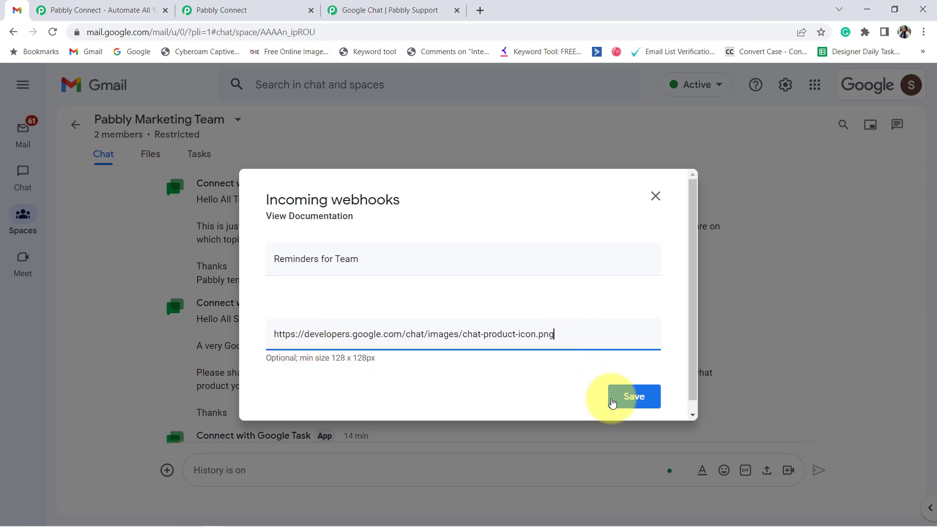
click(627, 395)
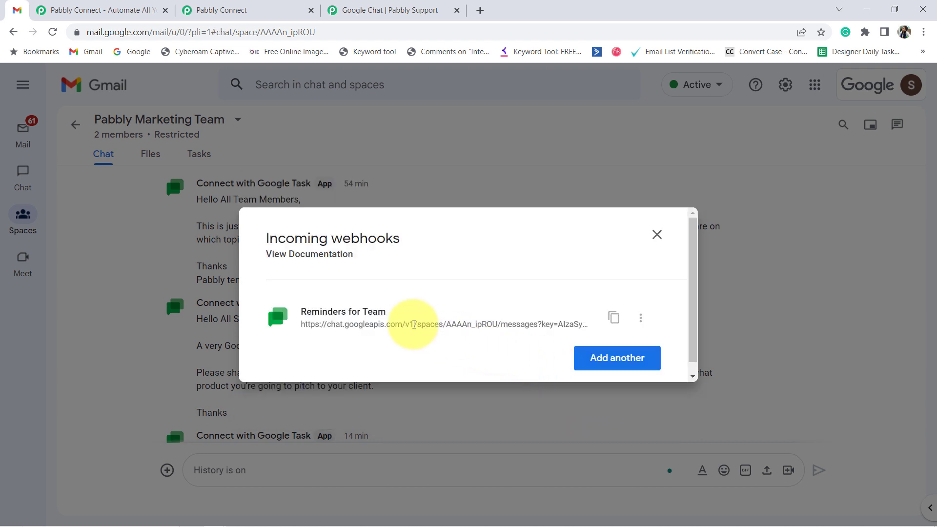
click(613, 320)
Paste the Reminders for Team webhook URL into Pabbly's Chat Webhook URL field, then return to Google Chat
click(227, 9)
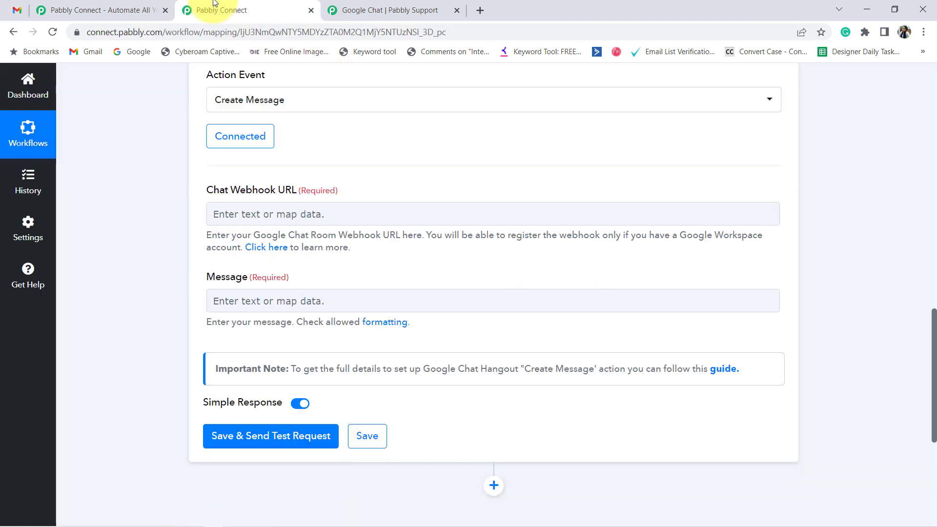
click(242, 213)
key(ctrl+v)
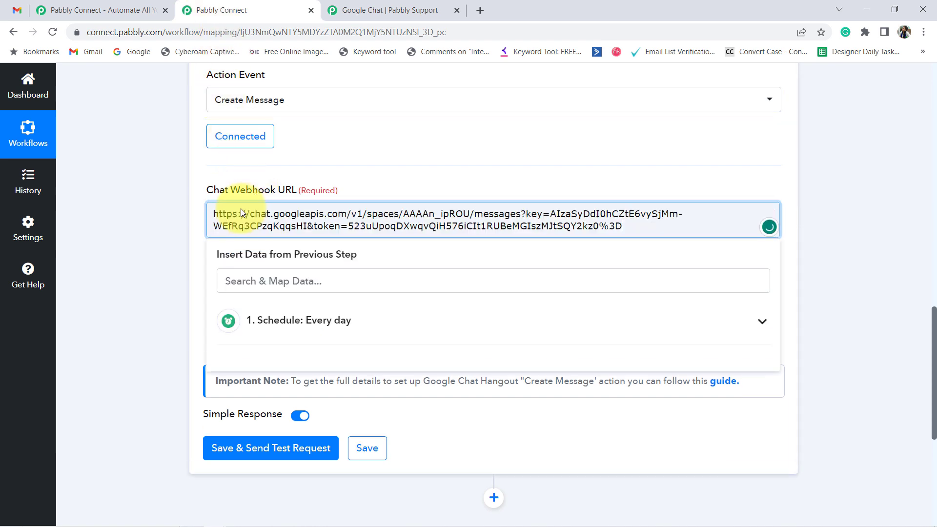
click(149, 252)
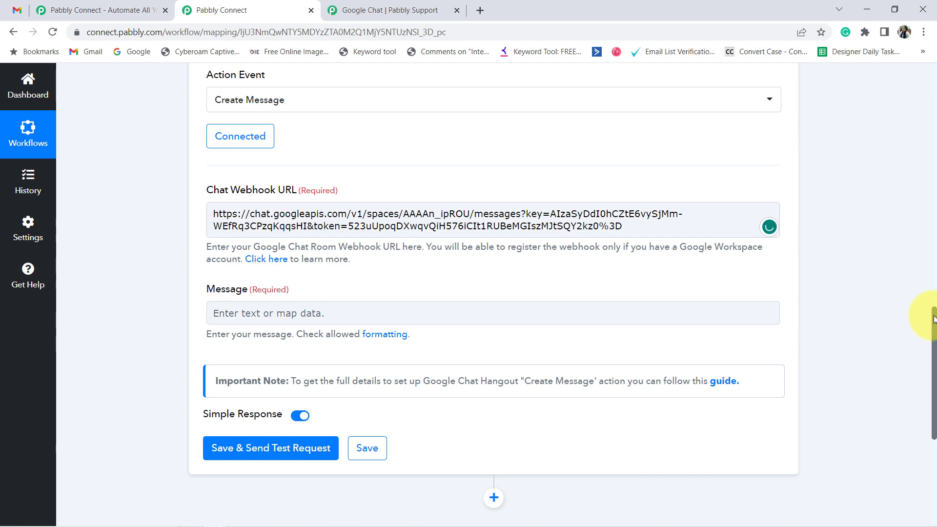
drag(934, 319, 923, 275)
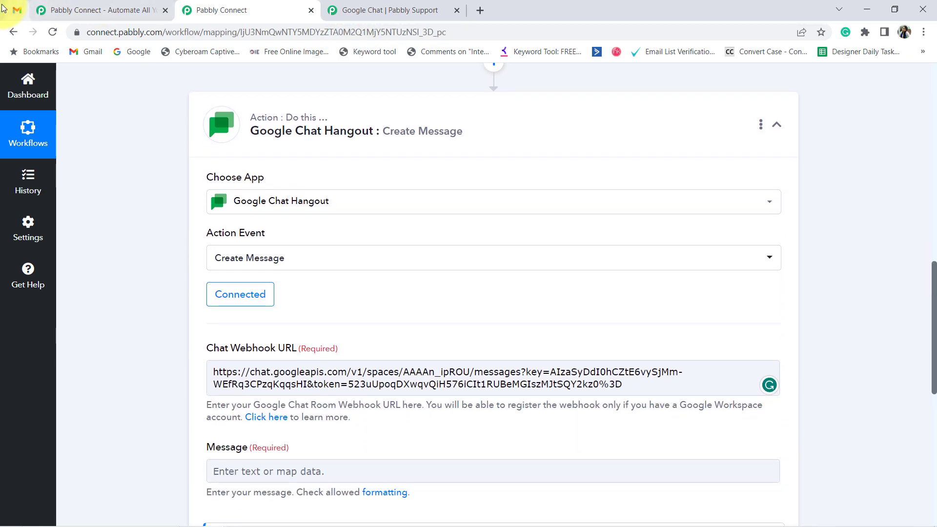
click(17, 10)
Close the webhooks dialog, select the 'Hello All Sales Team Members' message, and return to the workflow
click(657, 234)
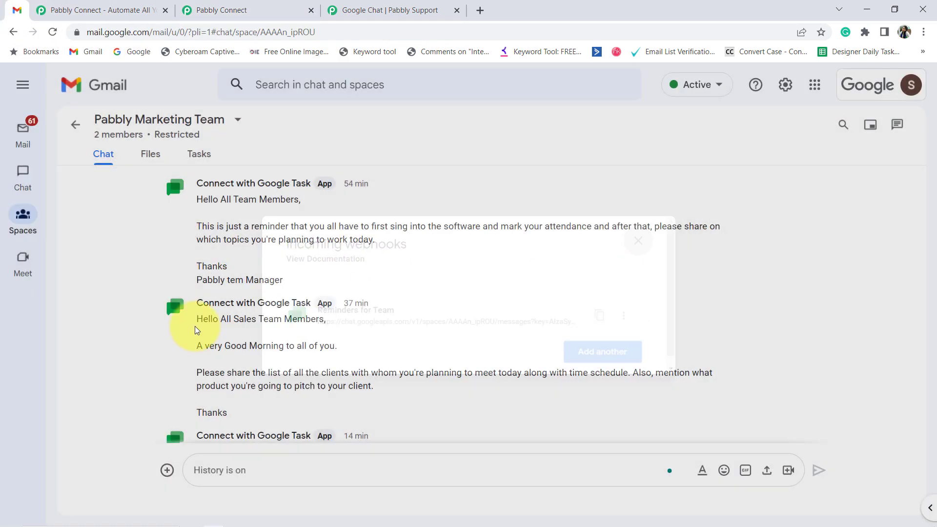
drag(227, 373, 396, 375)
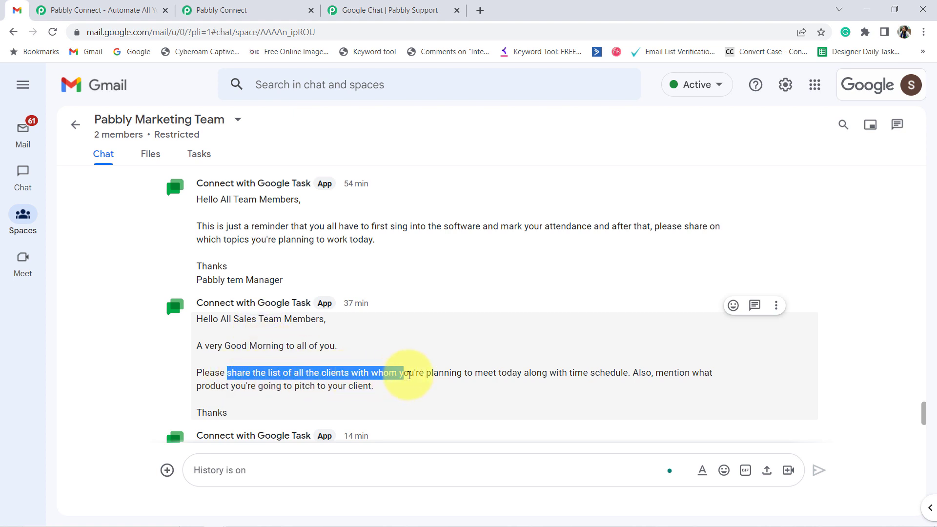
click(410, 375)
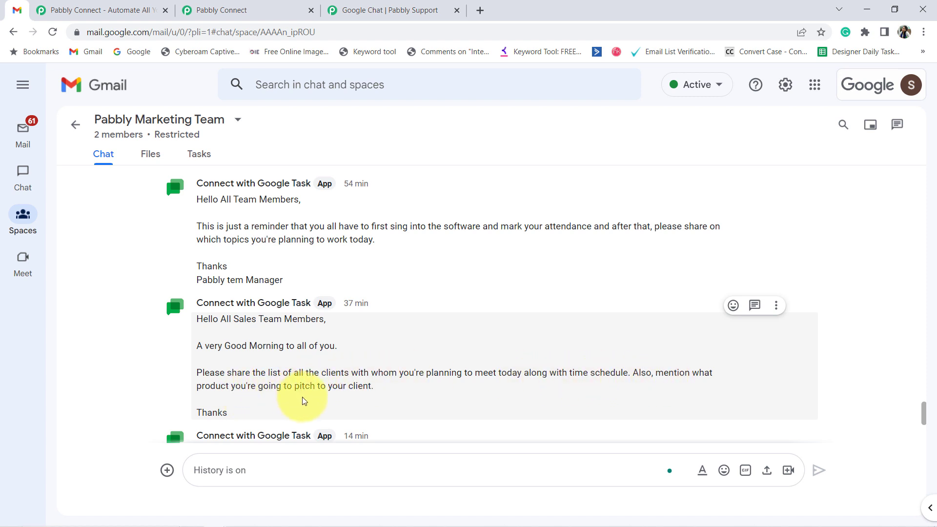
drag(225, 409, 195, 322)
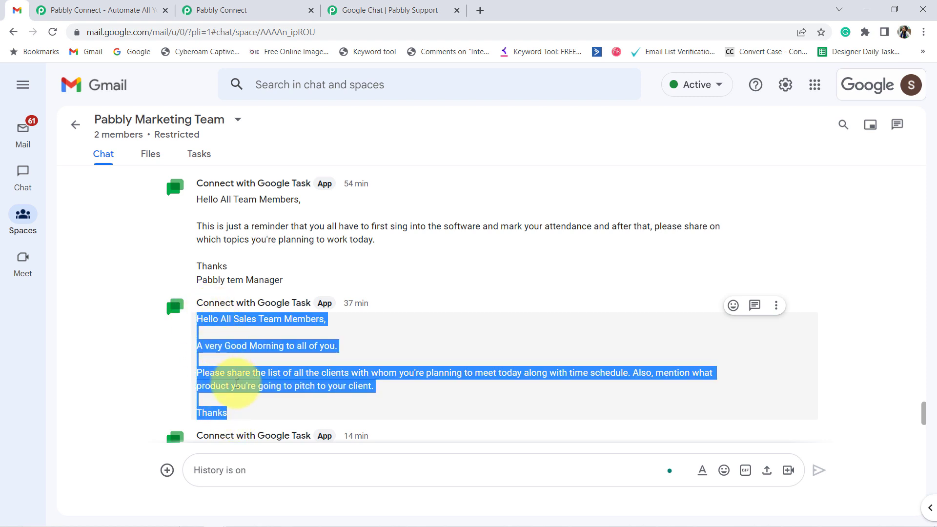
click(356, 9)
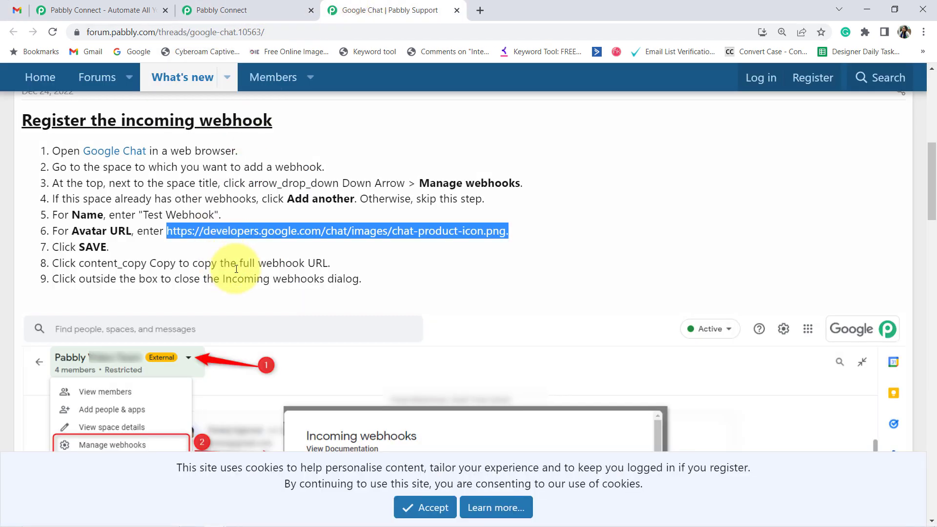
click(224, 10)
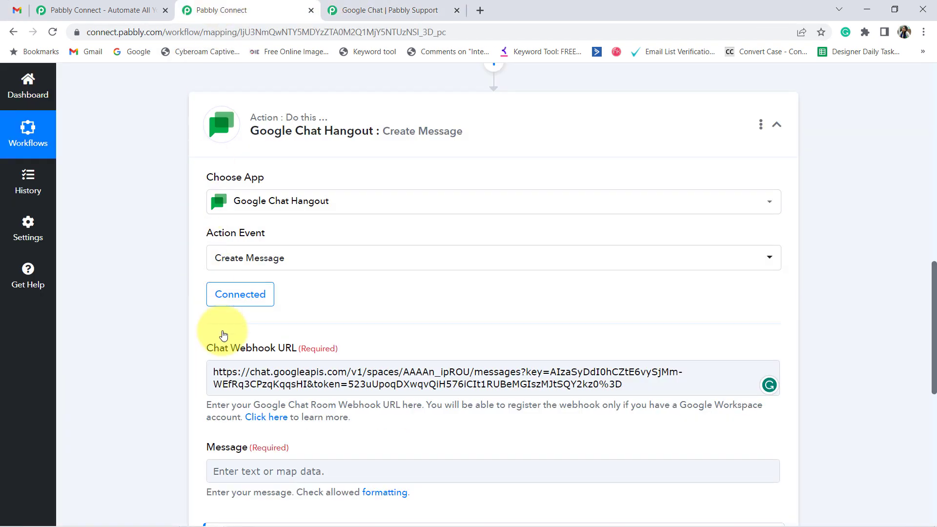
Paste the sales-team reminder into Message and add a paragraph break after 'Members,'
click(221, 480)
key(ctrl+v)
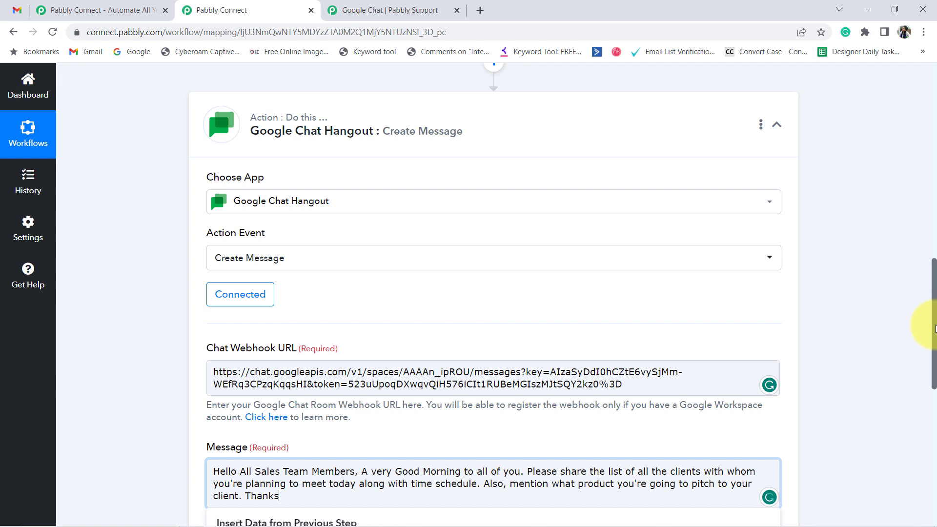
scroll(935, 327, down, 3)
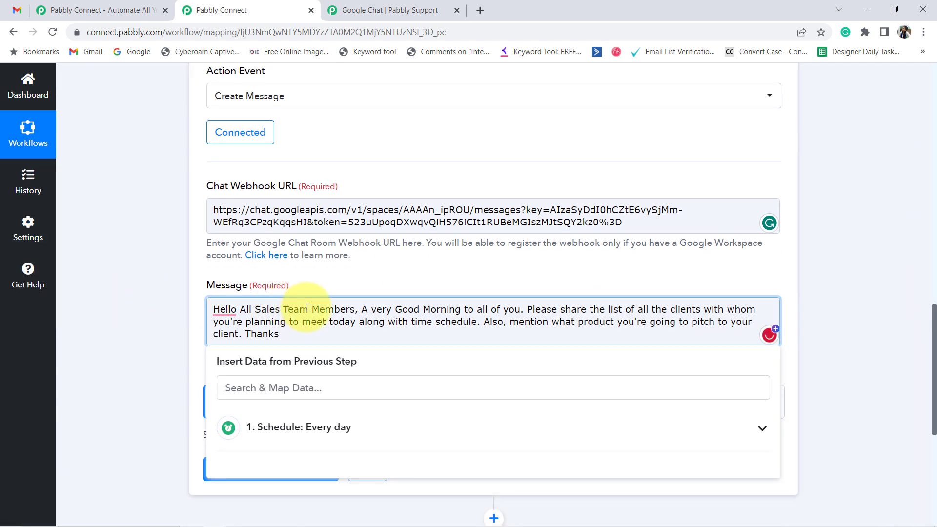
click(360, 312)
key(Return)
key(Return)
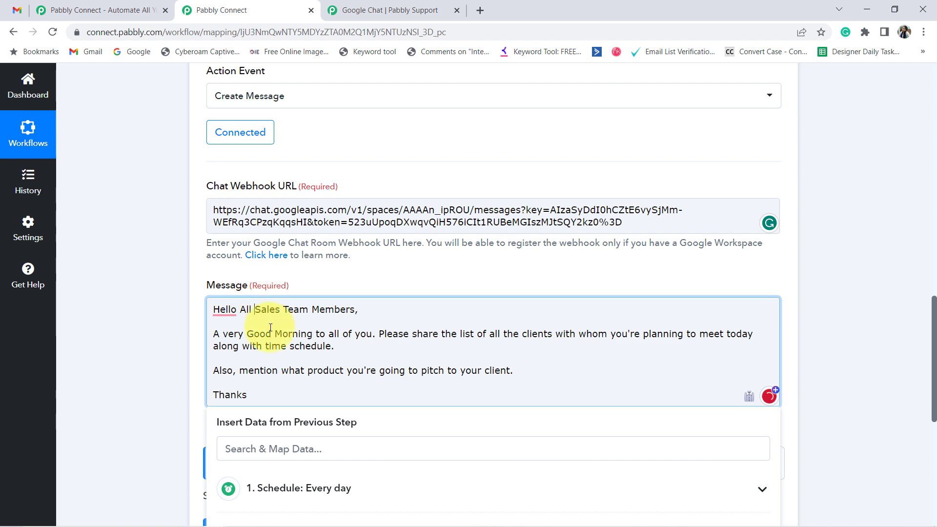
drag(270, 327, 236, 395)
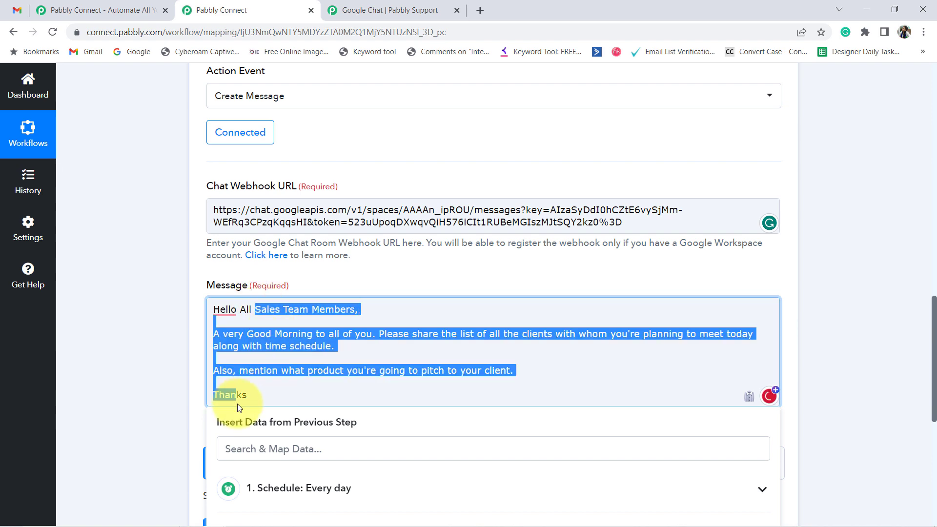
click(98, 374)
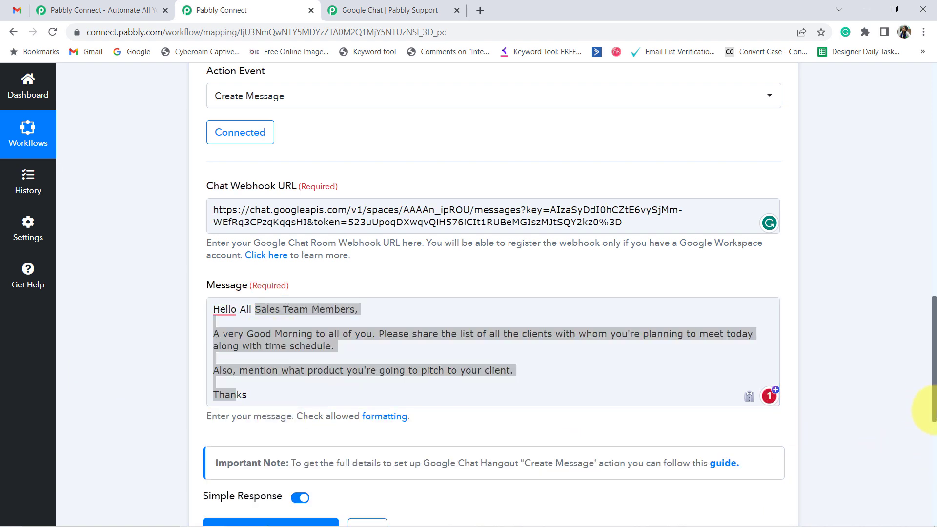
Save the Google Chat step and send the reminder as a test request
drag(934, 414, 918, 476)
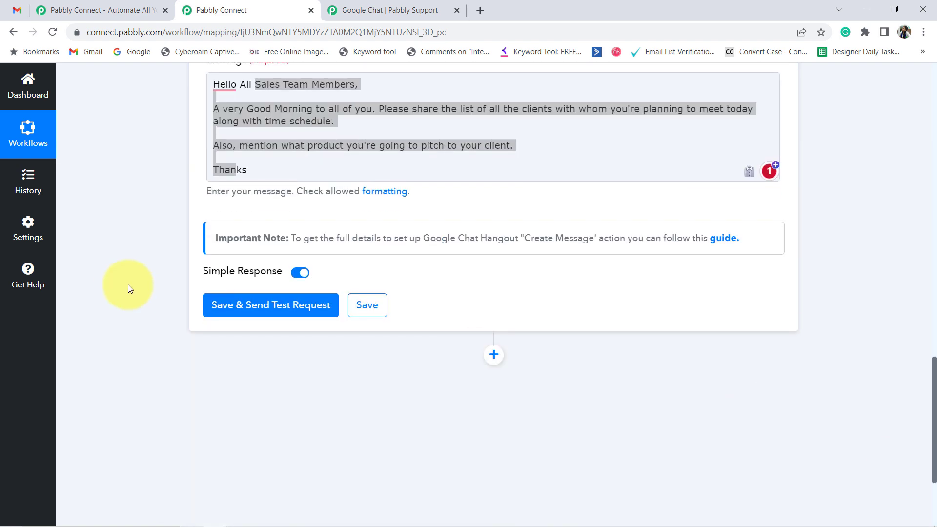
click(235, 316)
click(16, 10)
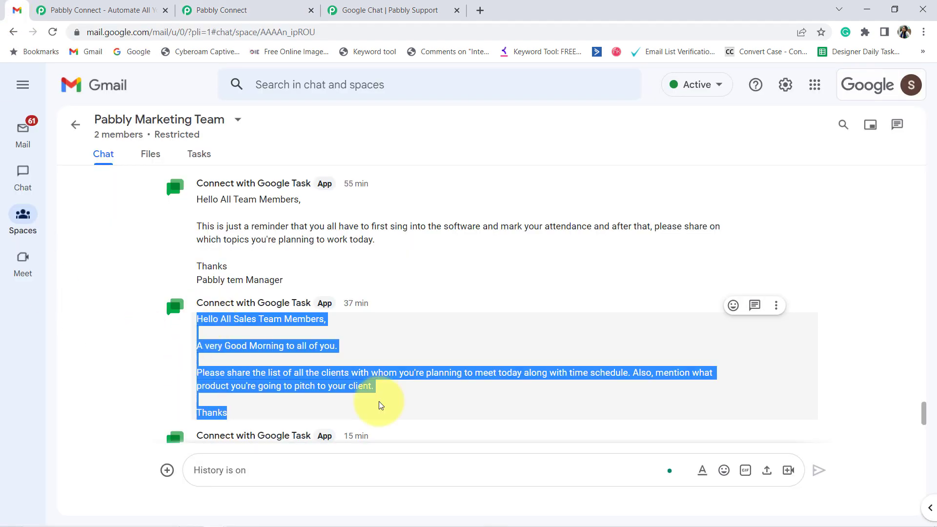
Check the new Reminders for Team message in the space, reviewing its greeting and main request
drag(921, 407, 924, 446)
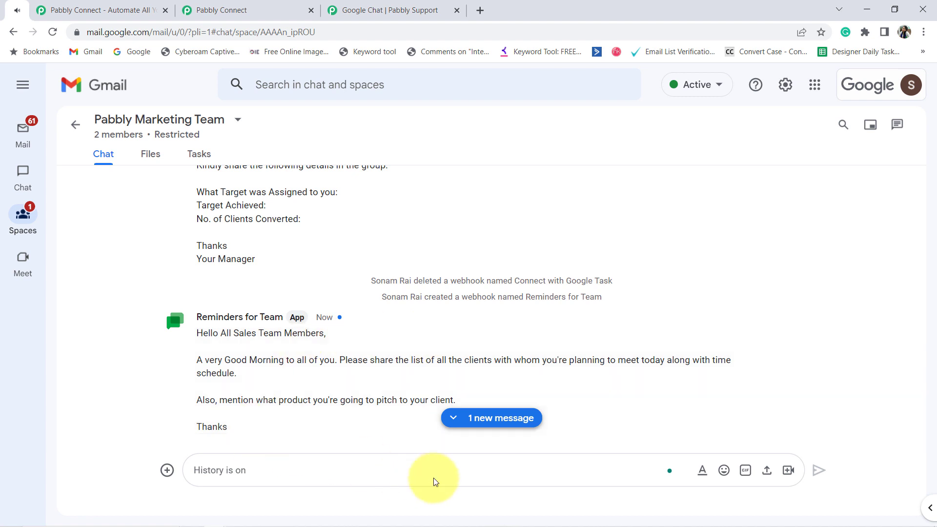
click(462, 416)
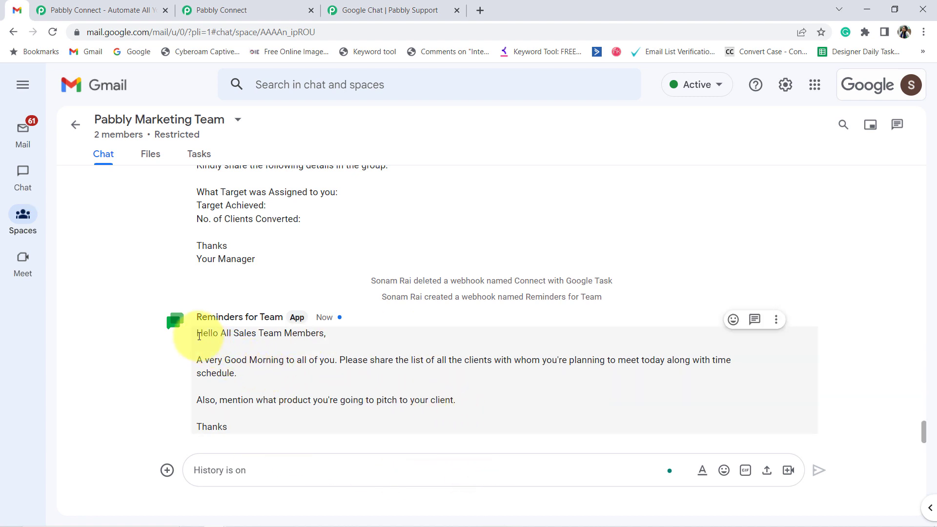
drag(198, 337, 306, 332)
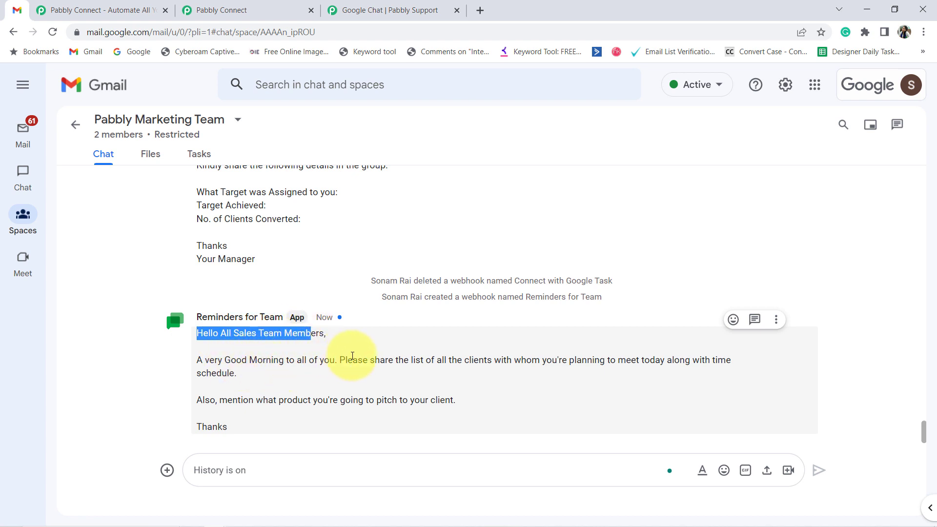
drag(374, 361, 271, 409)
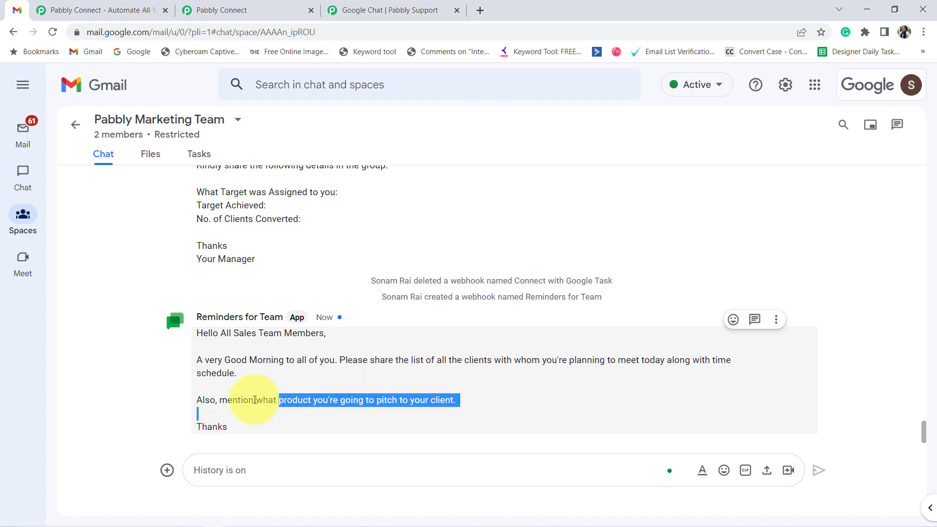
click(221, 10)
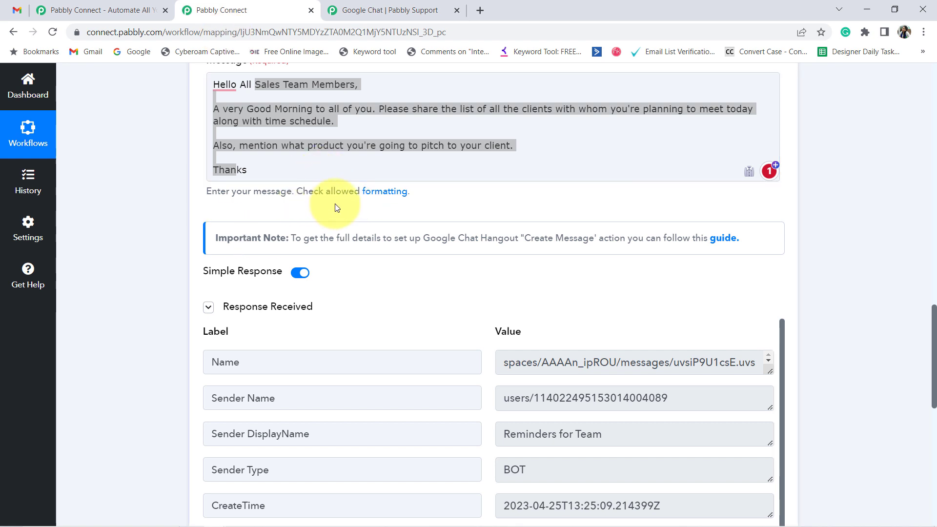
drag(934, 345, 863, 89)
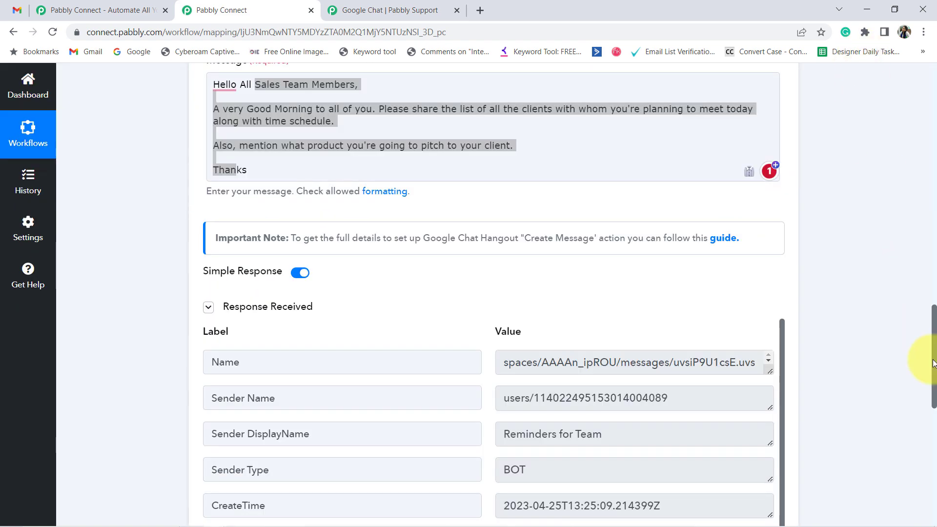
drag(933, 378, 904, 115)
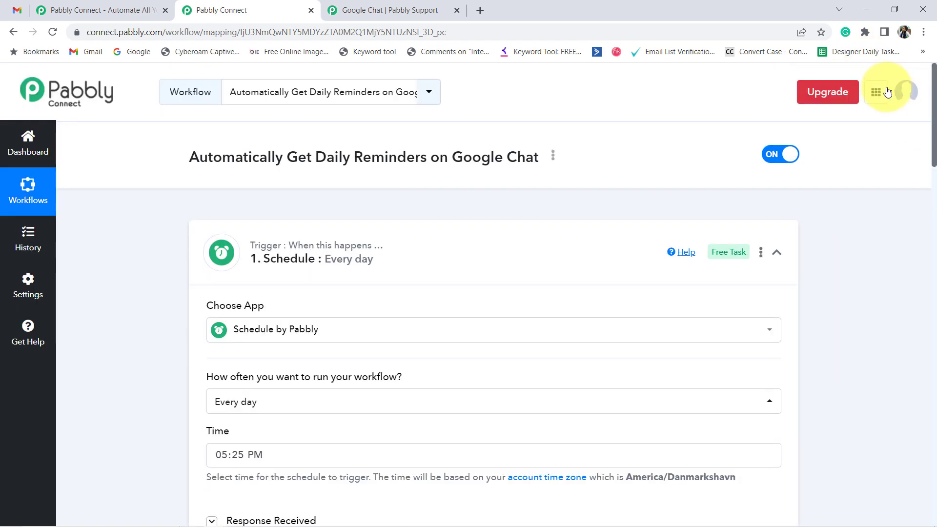
Collapse the Schedule and Google Chat Hangout cards, then copy the link from Share Workflow
click(303, 270)
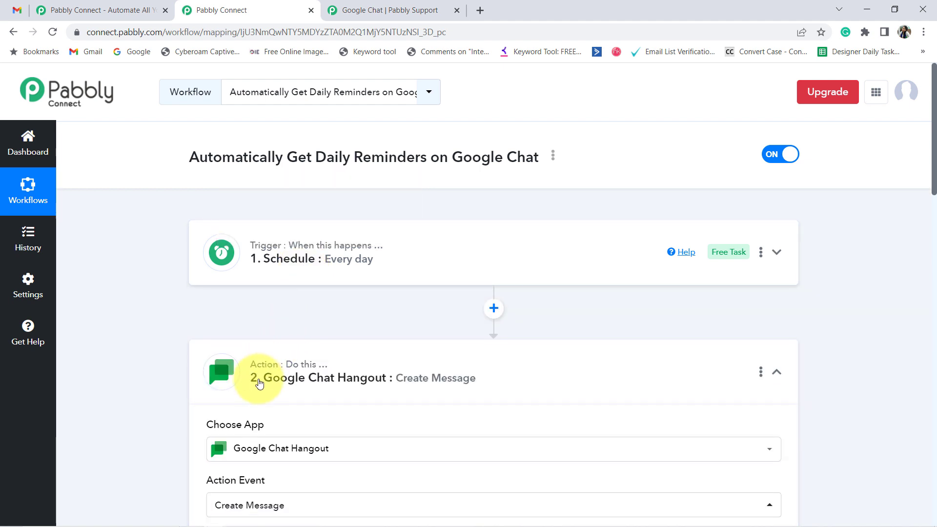
click(251, 372)
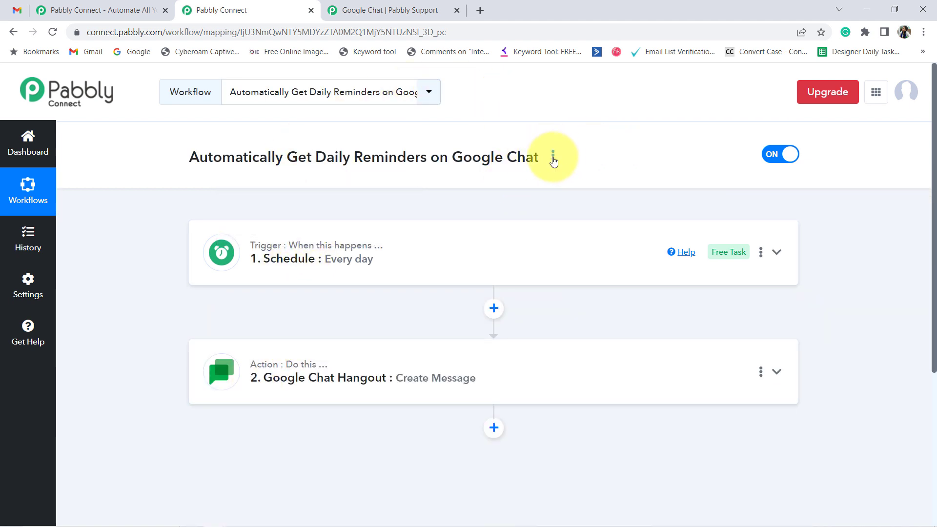
click(553, 156)
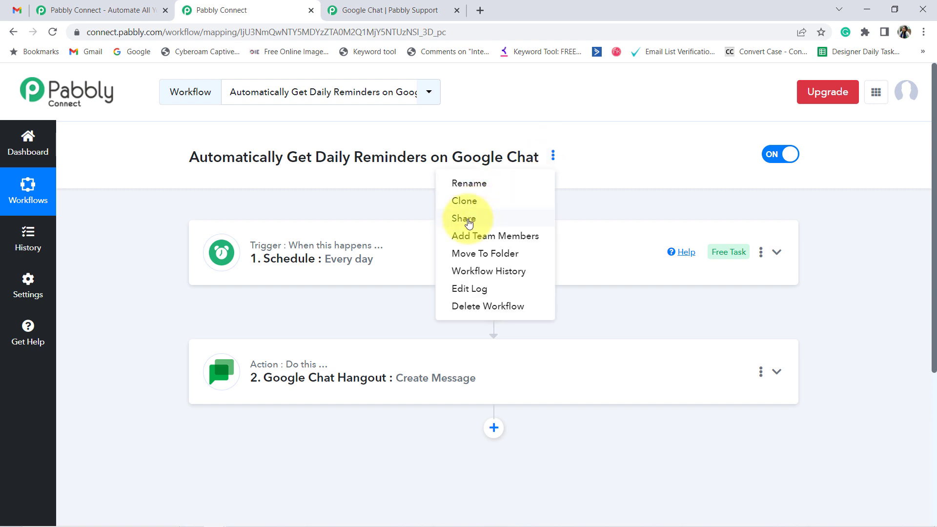
click(469, 223)
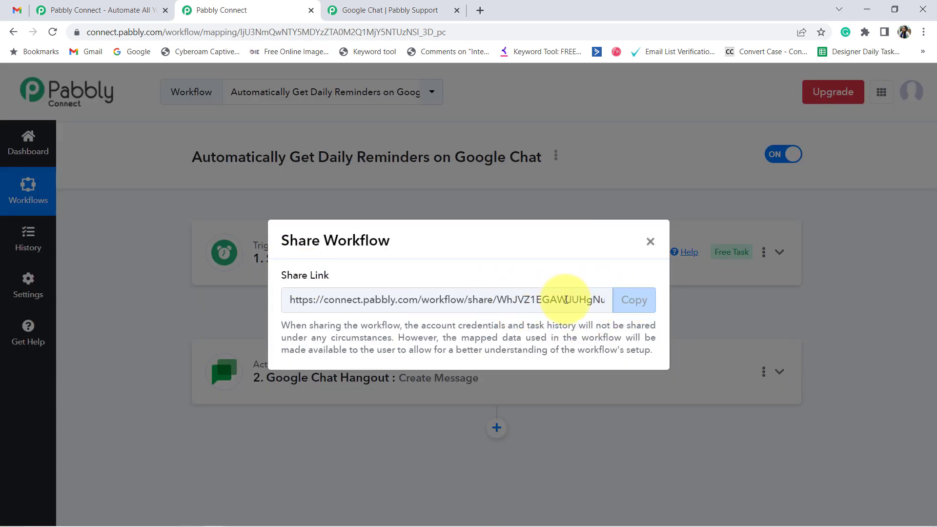
click(633, 300)
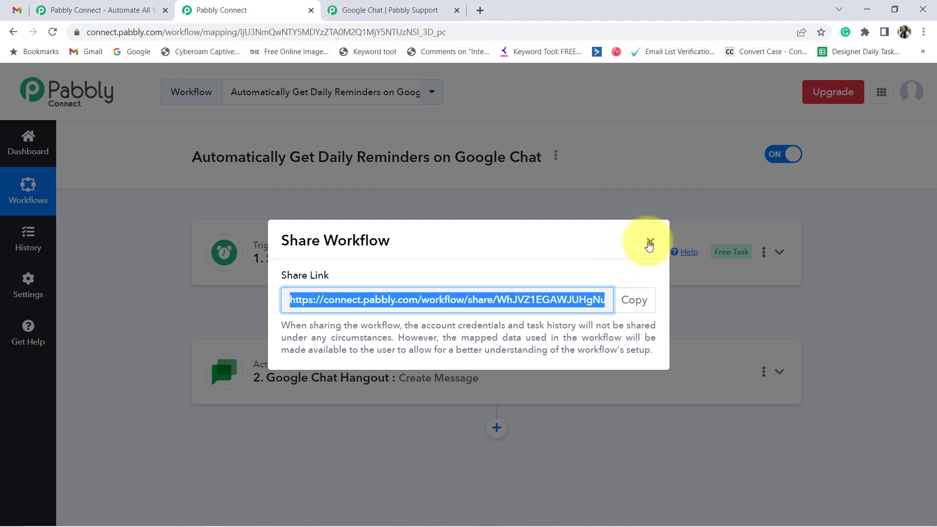
click(649, 243)
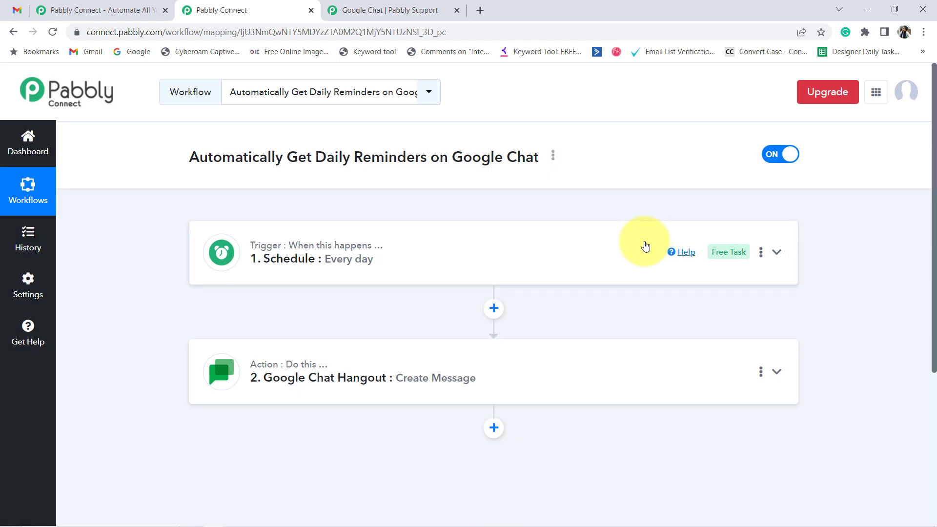